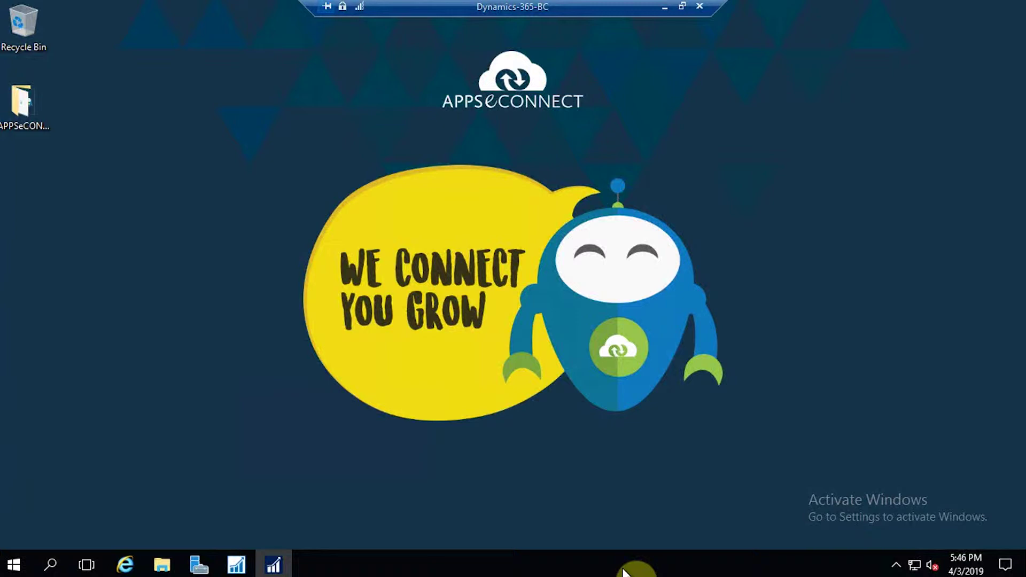
- Start a new WordPress user and enter the customer's username, first name and last name
click(667, 6)
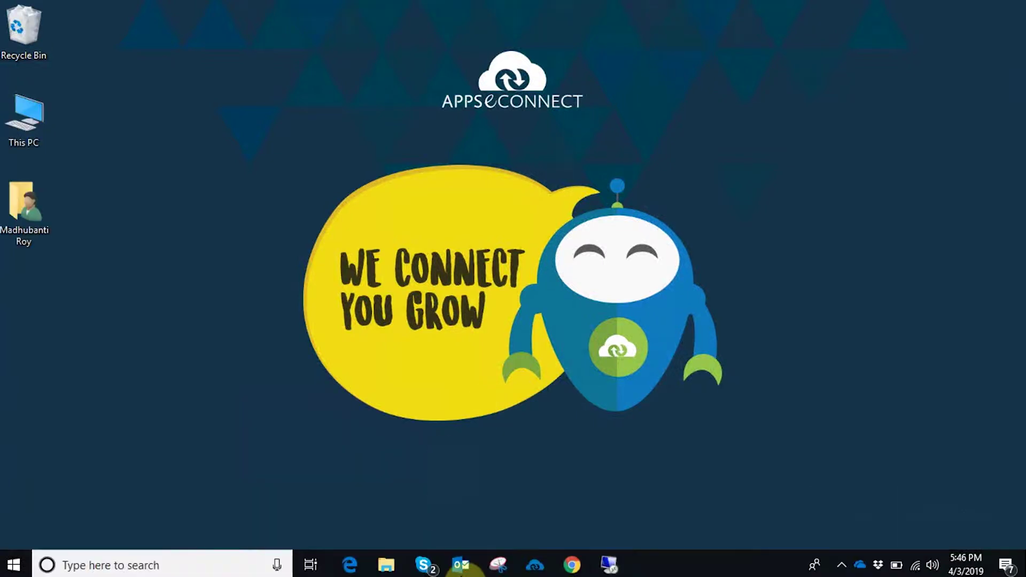
click(572, 565)
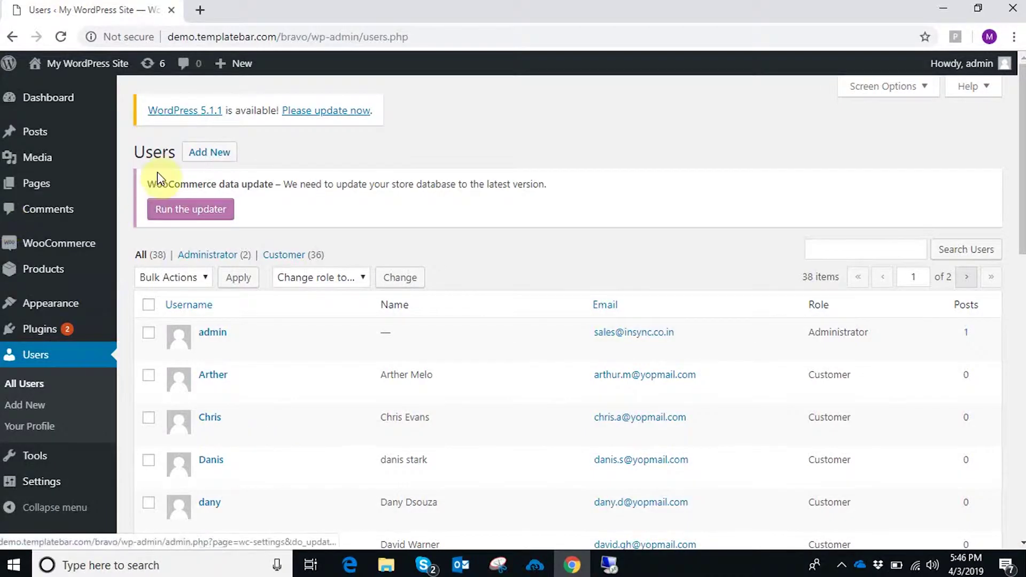
click(212, 154)
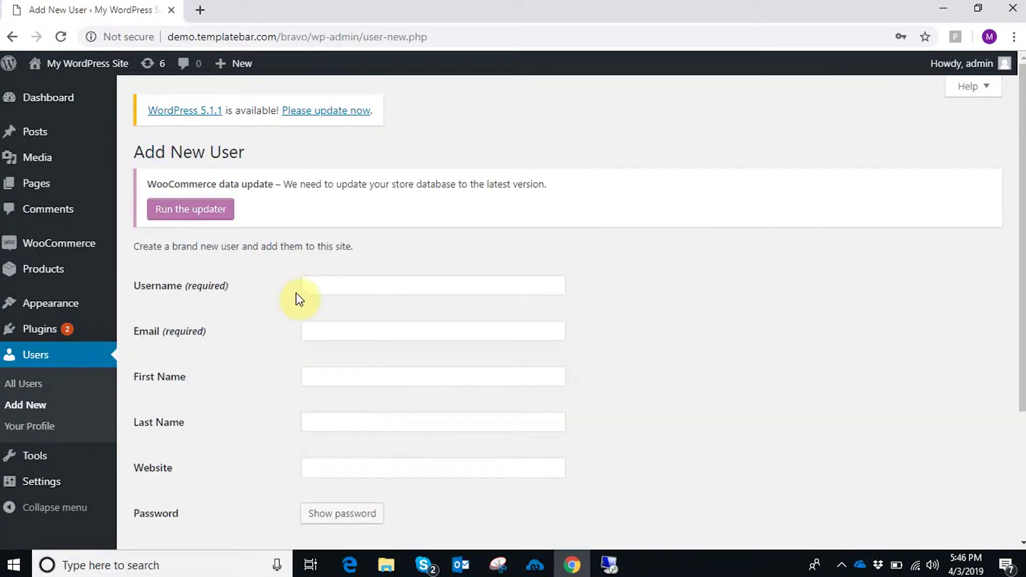
click(314, 287)
scroll(374, 246, down, 3)
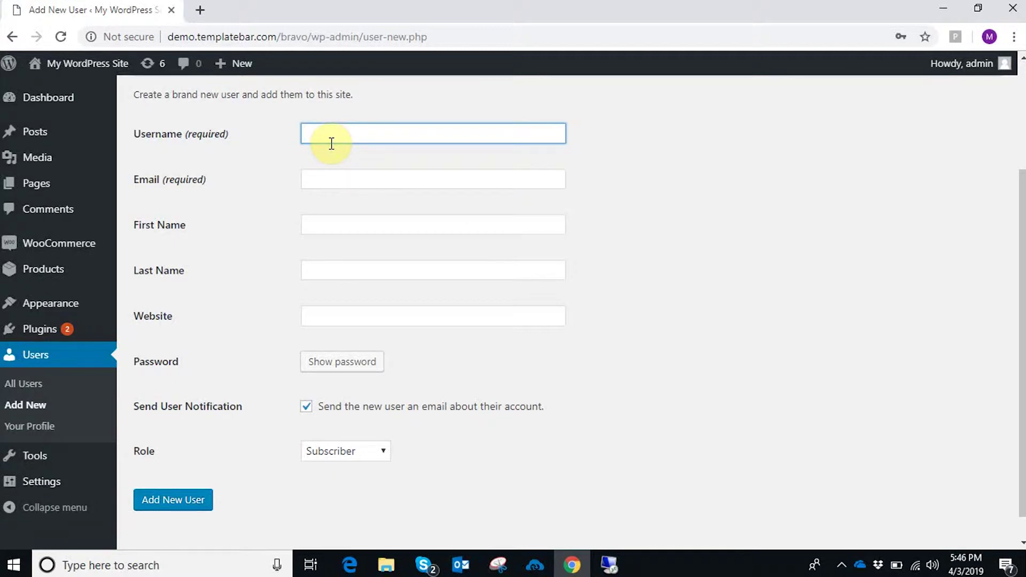
drag(351, 133, 305, 133)
key(ctrl+c)
click(327, 221)
key(ctrl+v)
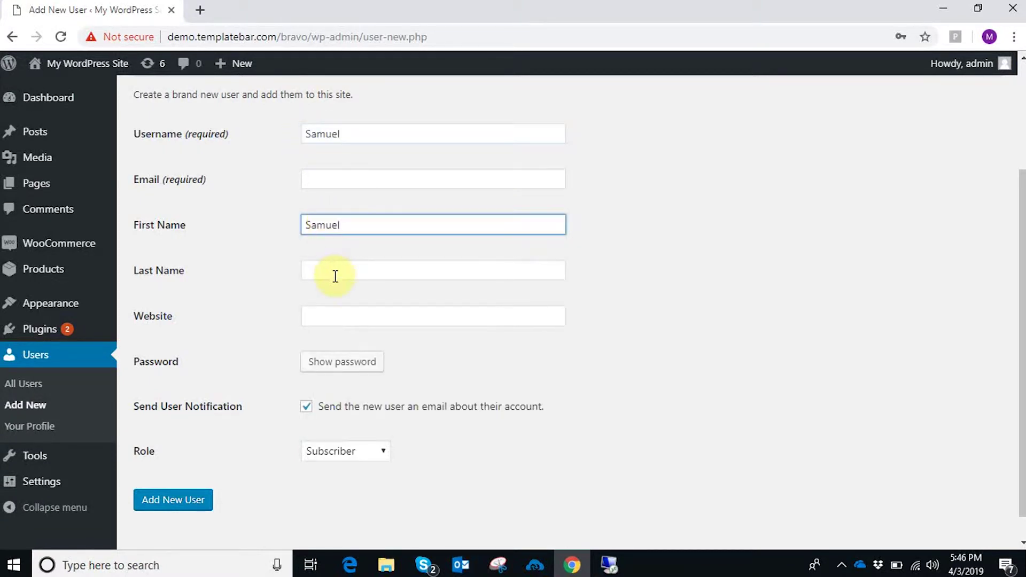
click(333, 270)
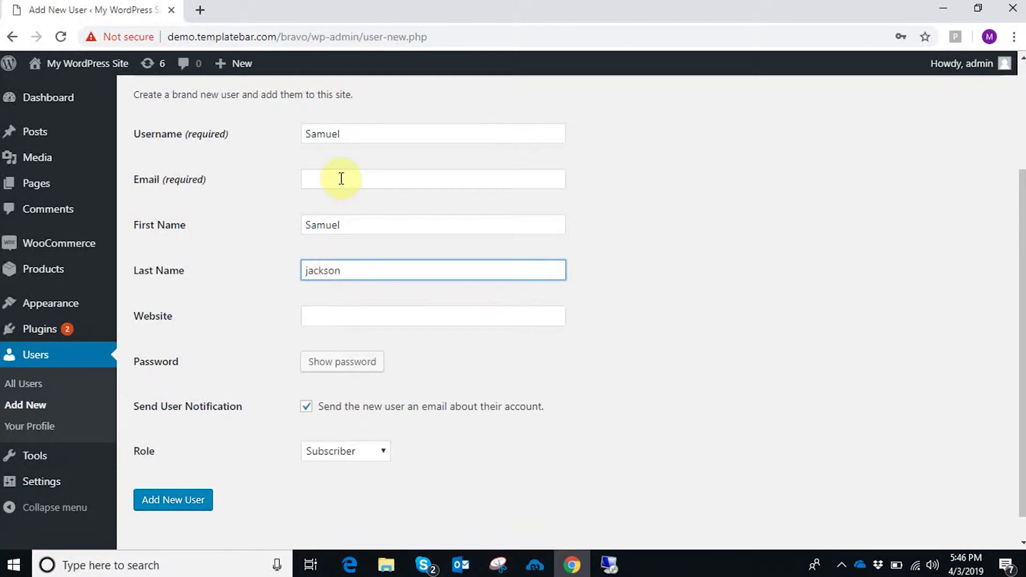
- Enter the new user's e-mail address, correcting it to include the @ sign
click(340, 178)
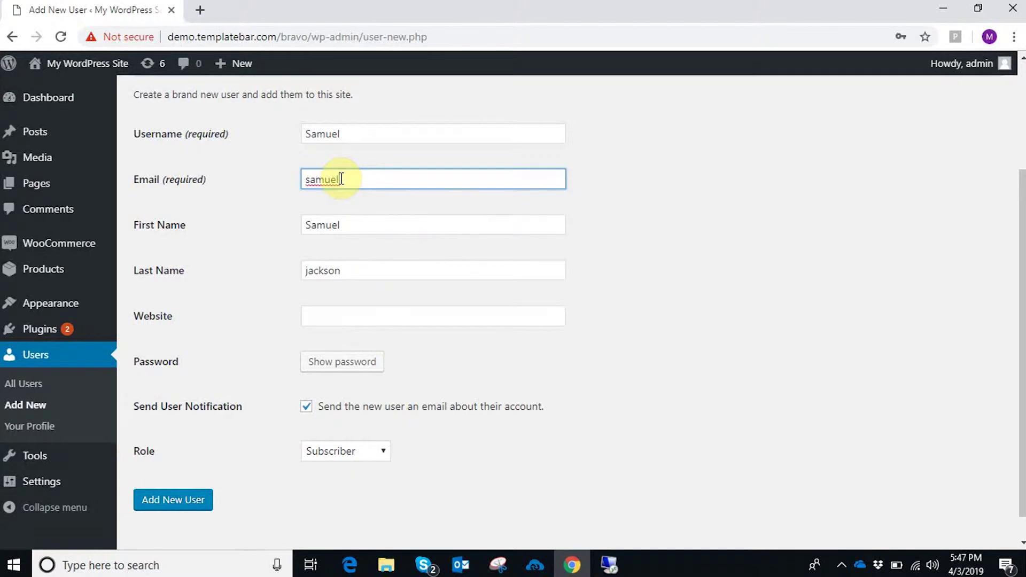
click(353, 179)
key(Delete)
text(@)
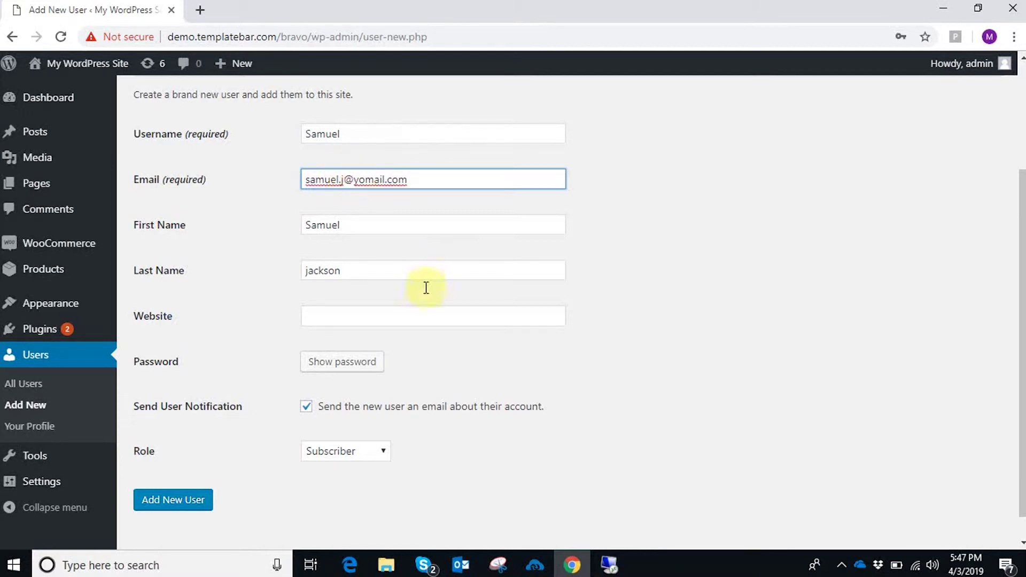
- Give the user the Customer role and create the account
scroll(307, 427, down, 1)
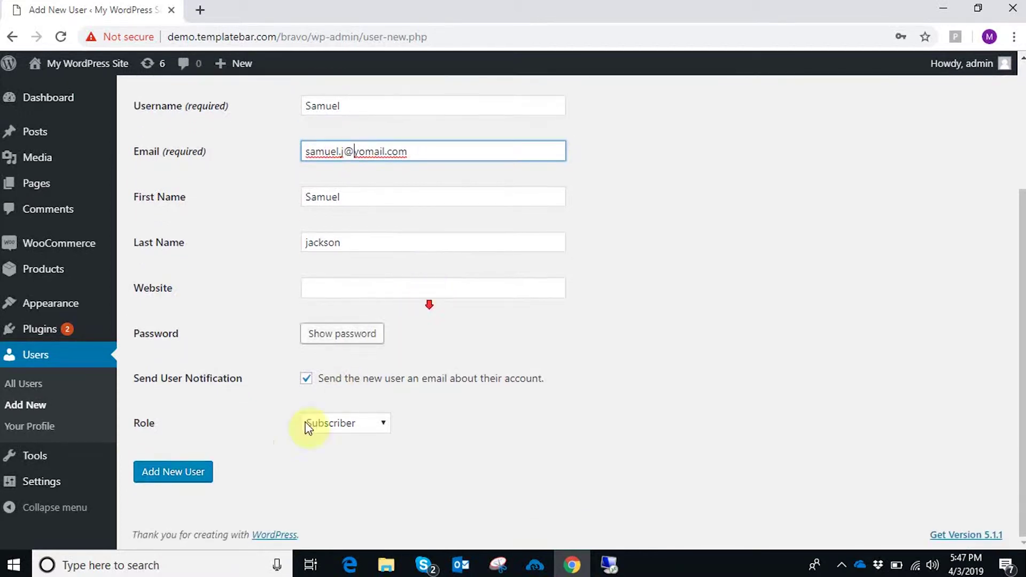
click(337, 429)
click(330, 457)
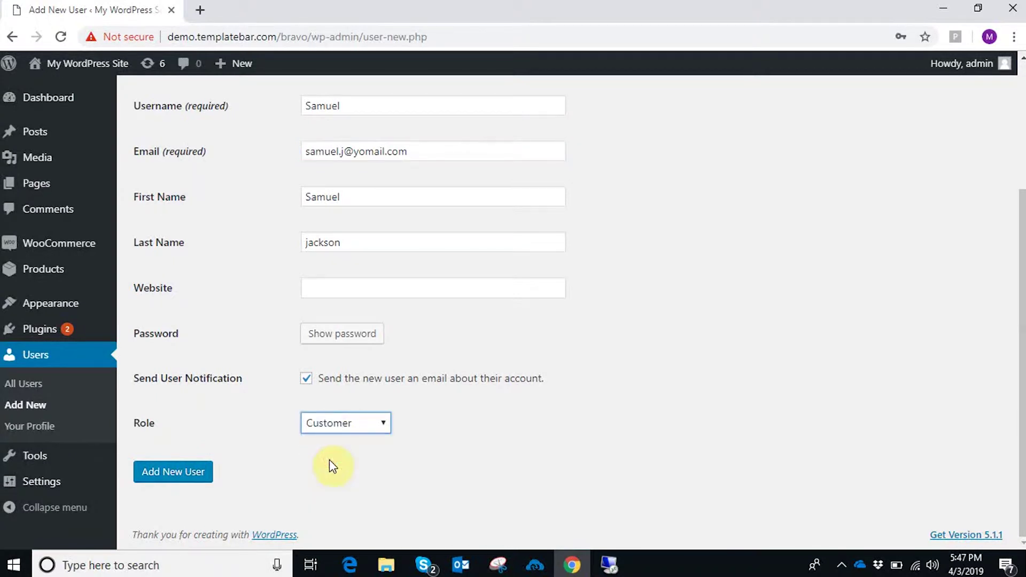
click(181, 477)
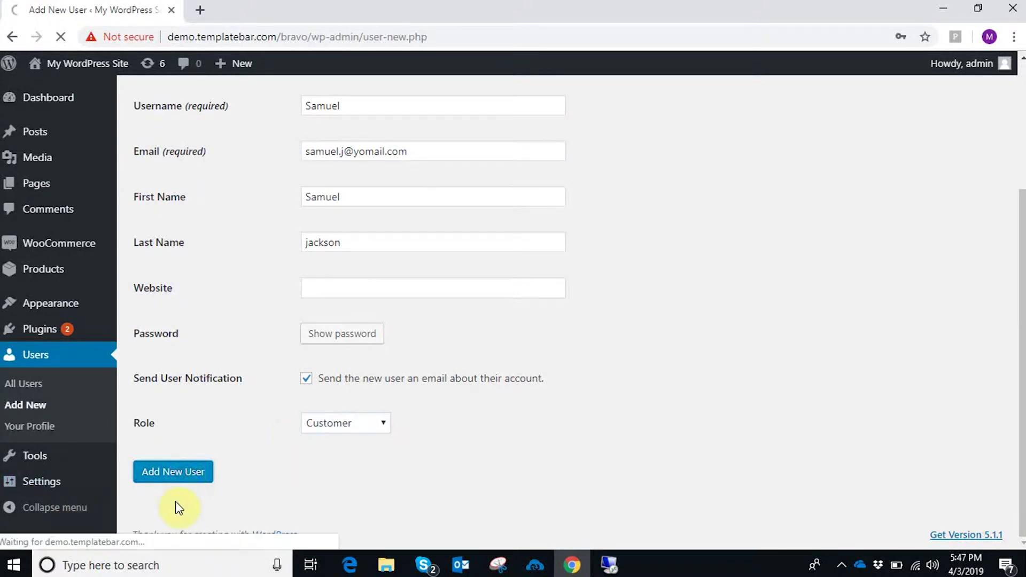
- Search the users list for the new customer and open their profile for editing
scroll(346, 478, down, 8)
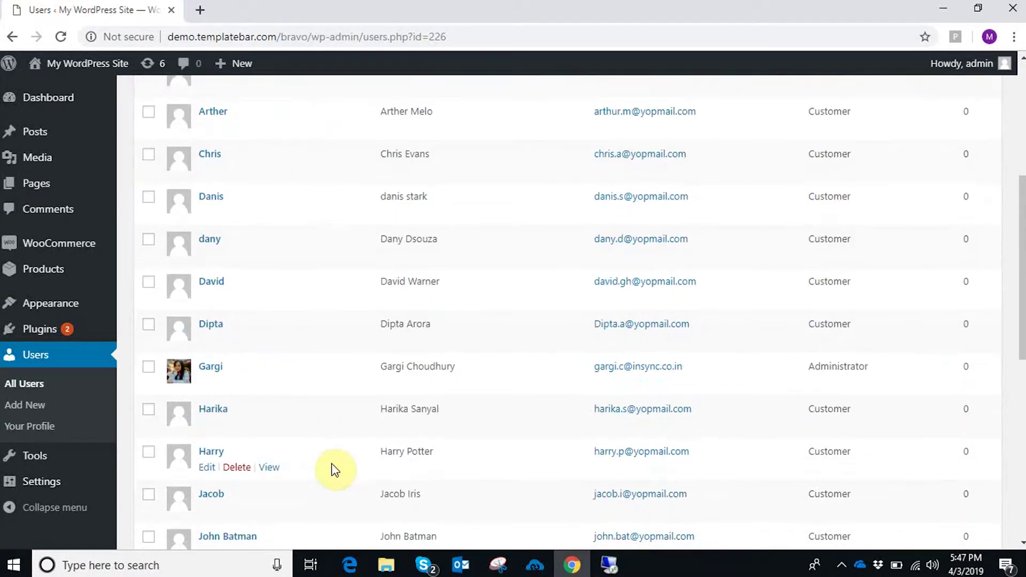
scroll(342, 473, down, 3)
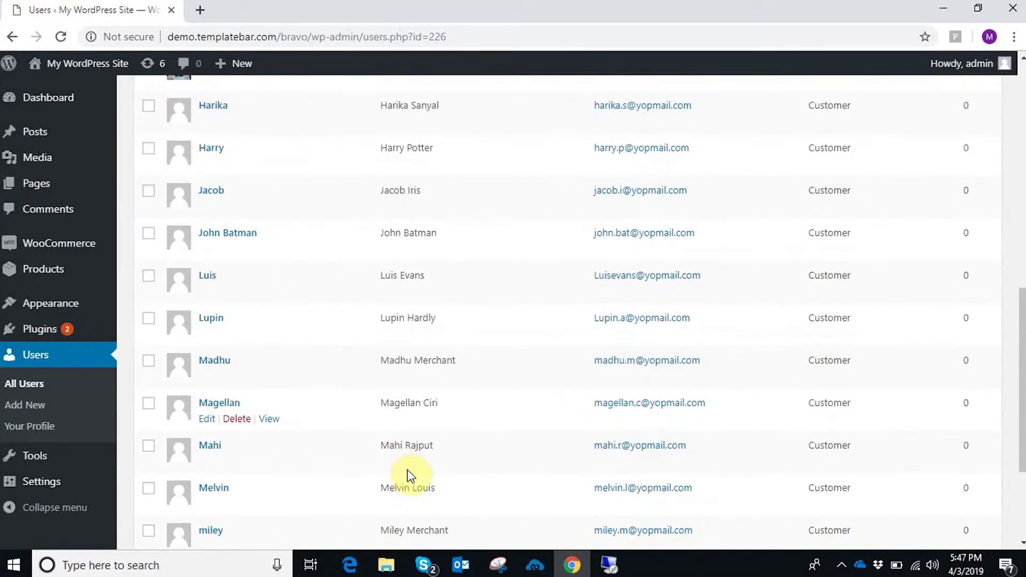
scroll(321, 486, down, 3)
scroll(433, 467, up, 6)
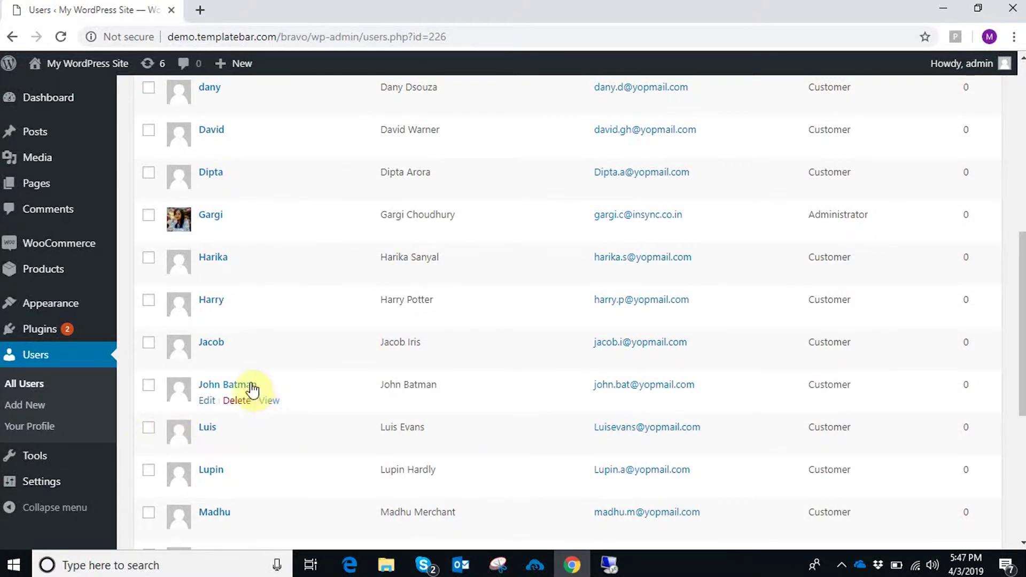
scroll(294, 425, up, 9)
click(855, 290)
text(samuel)
key(Return)
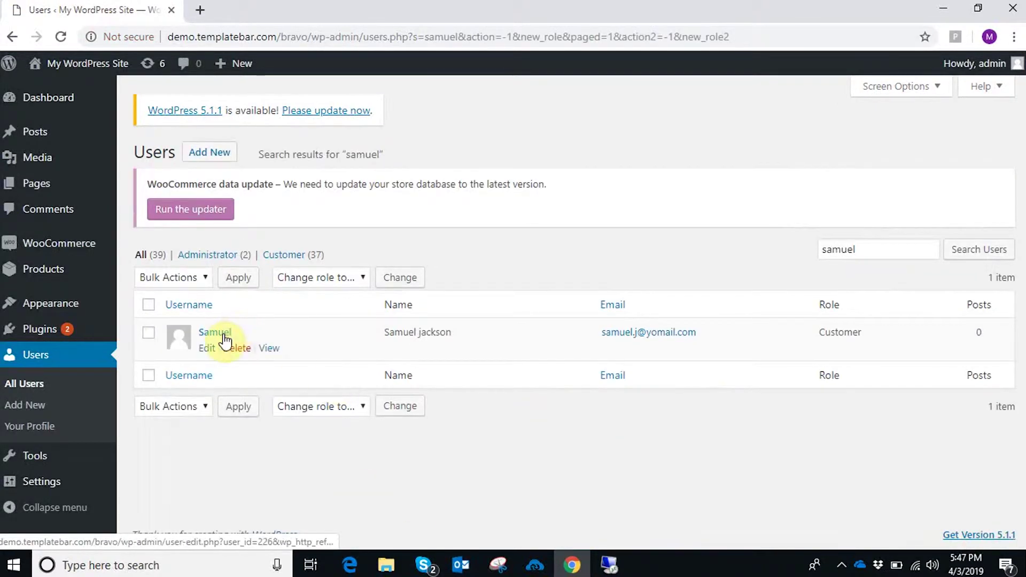
click(224, 333)
- Fill the customer's billing address from a saved entry and correct the postcode
scroll(378, 358, down, 8)
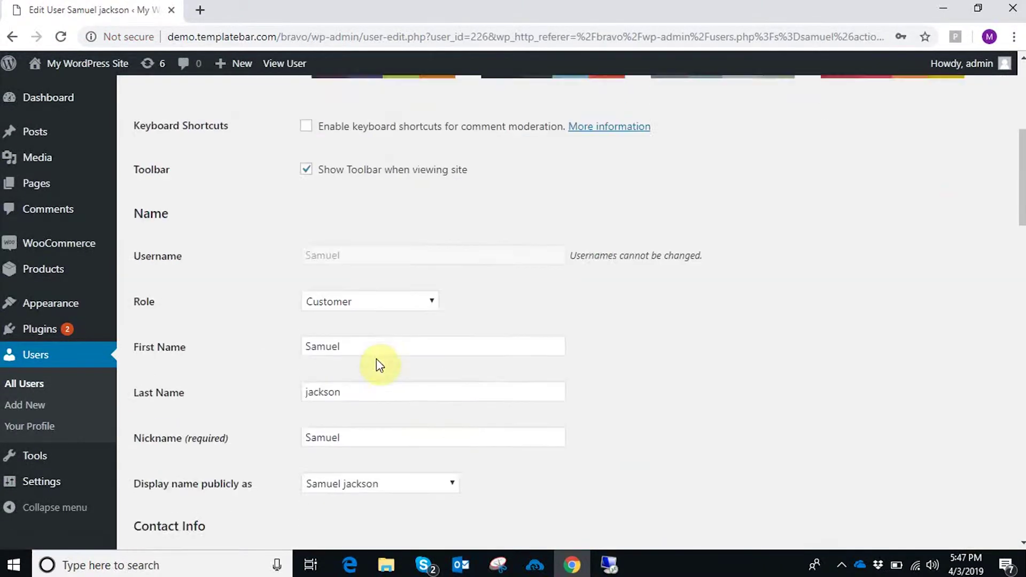
scroll(378, 358, down, 3)
scroll(379, 364, down, 7)
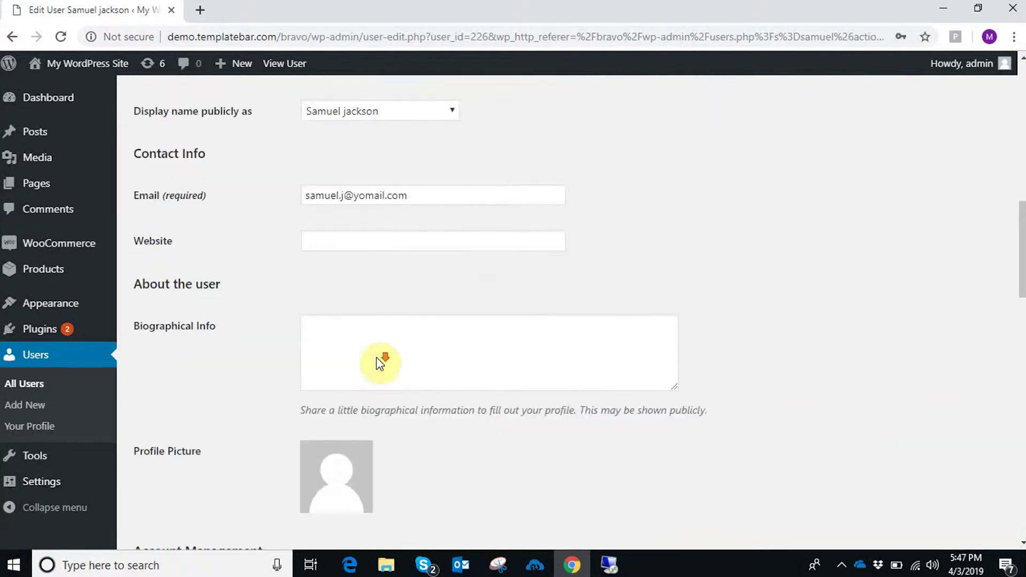
scroll(379, 363, down, 3)
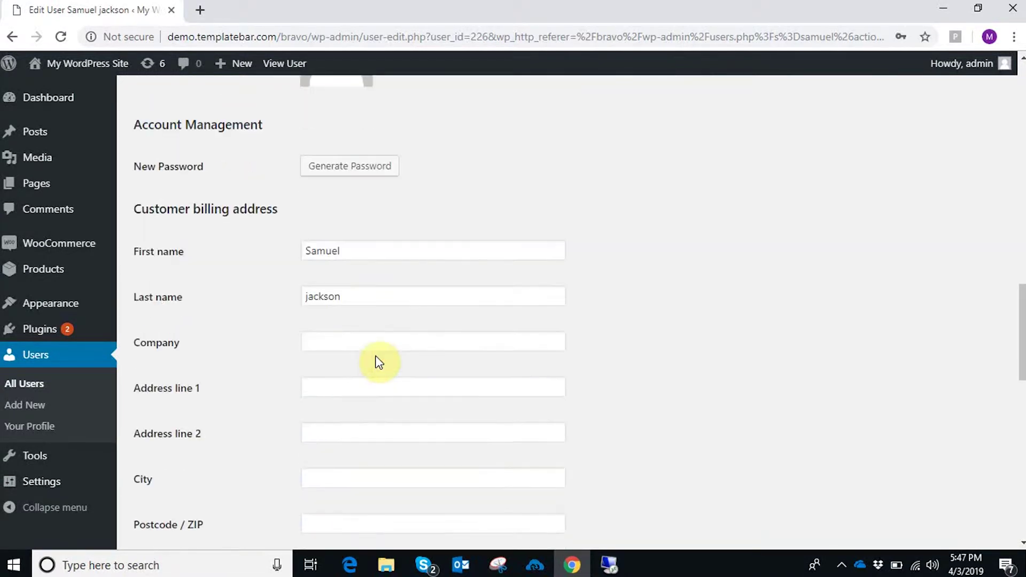
click(335, 341)
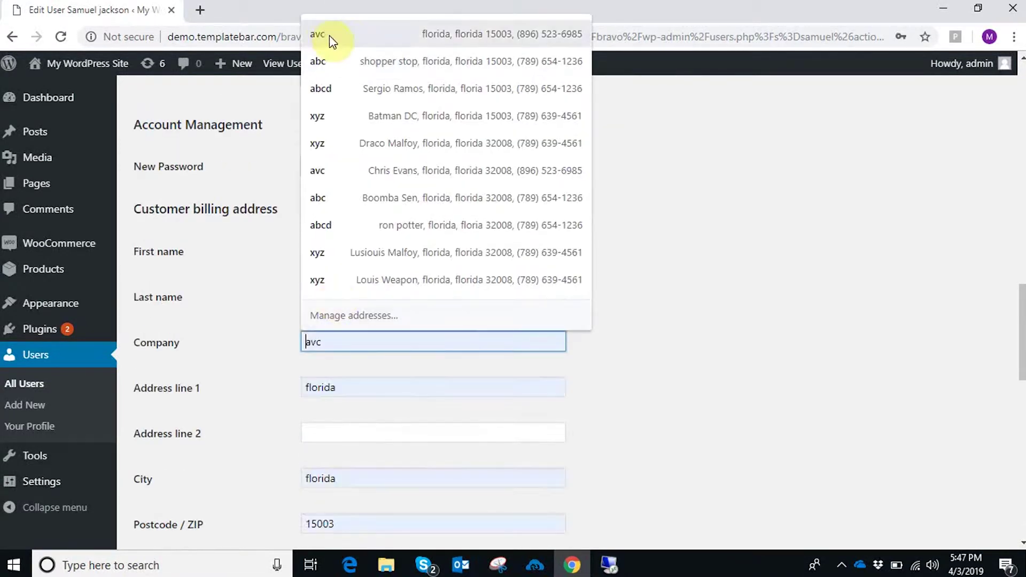
click(328, 34)
scroll(405, 225, down, 5)
double_click(343, 255)
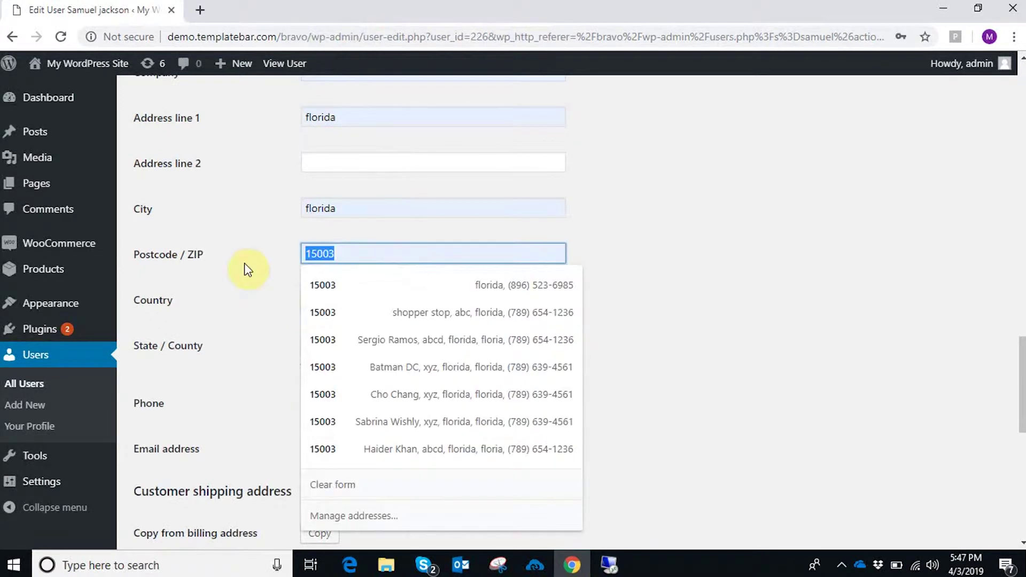
text(320)
text(0)
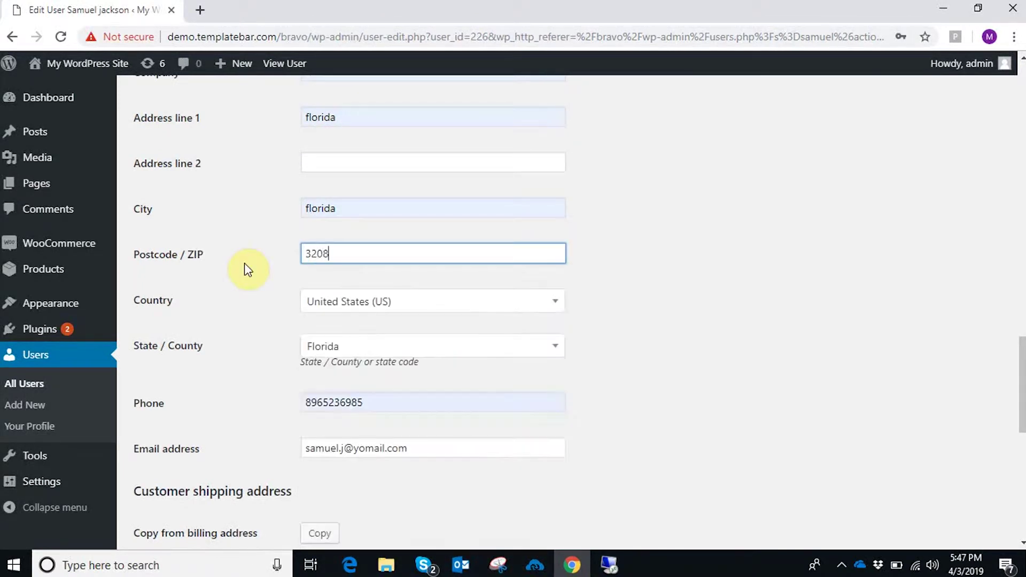
key(BackSpace)
text(08)
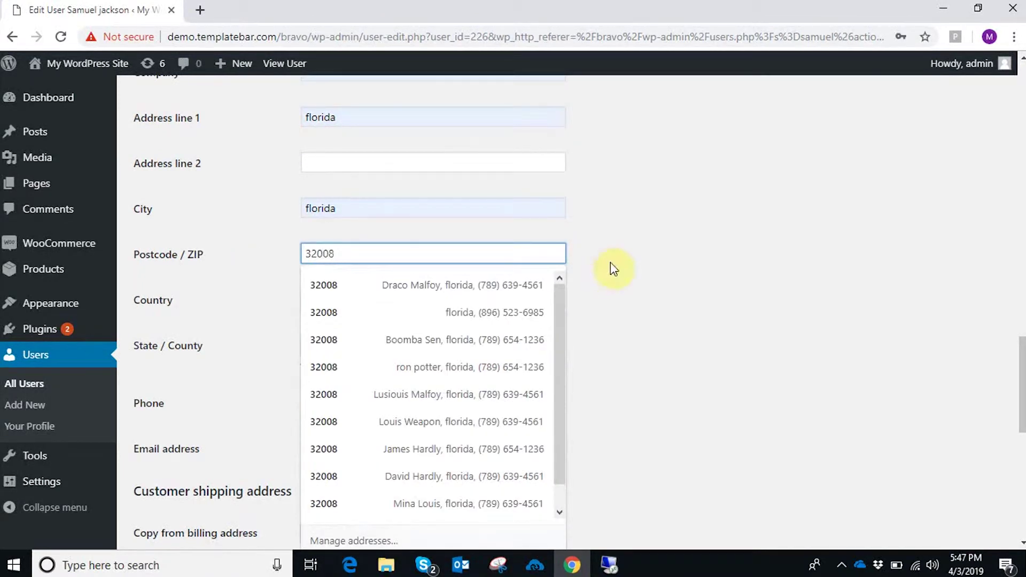
click(658, 275)
- Copy the billing address into shipping and save the profile with Update User
scroll(593, 282, up, 4)
scroll(614, 305, up, 4)
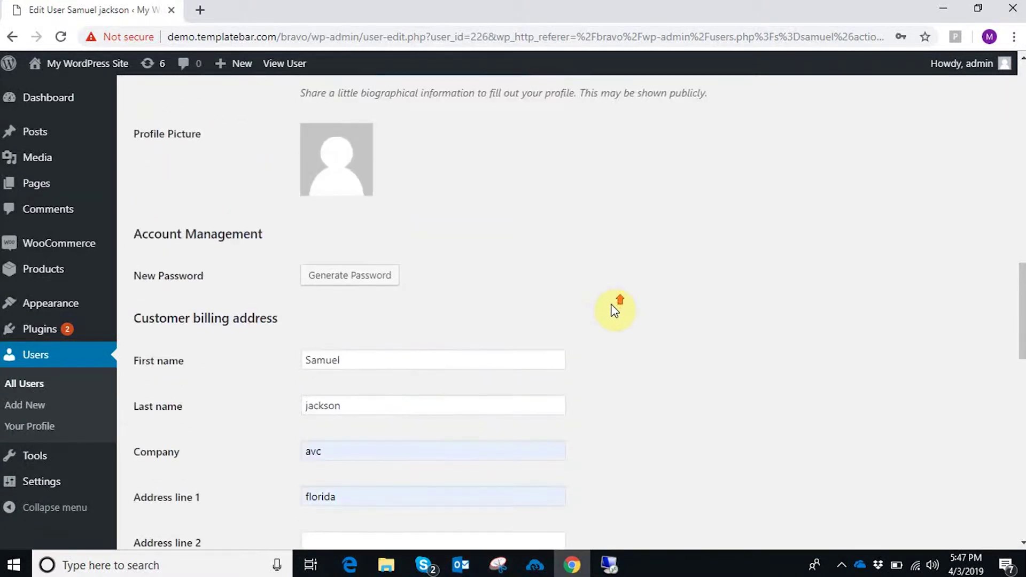
scroll(614, 314, down, 8)
scroll(620, 327, down, 4)
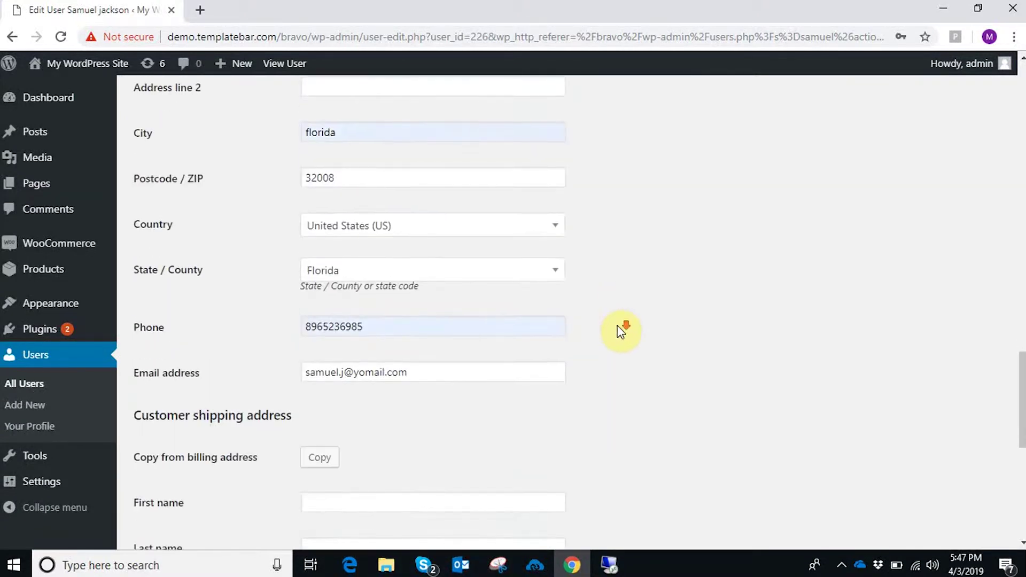
click(333, 307)
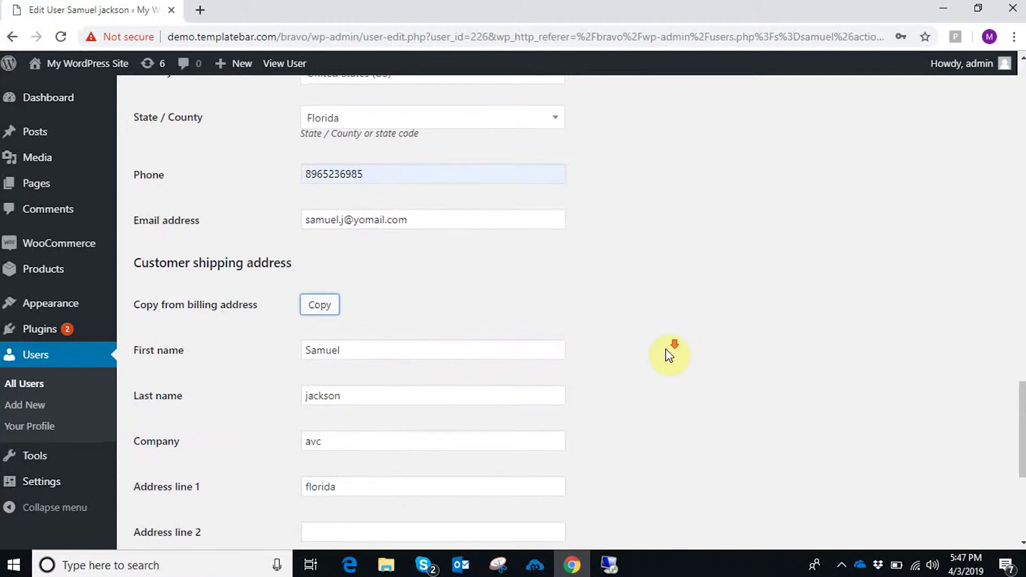
scroll(669, 351, down, 6)
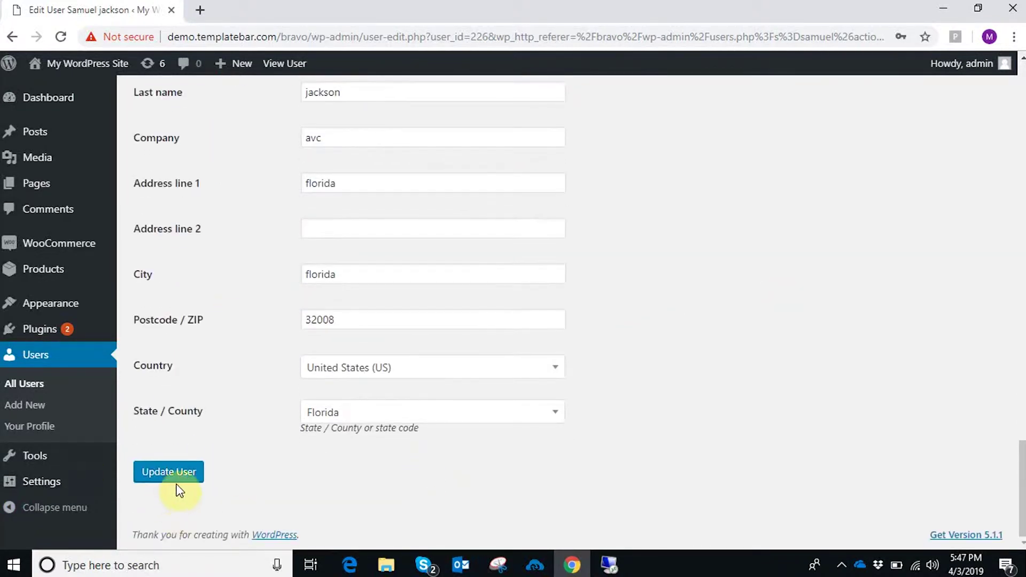
click(177, 471)
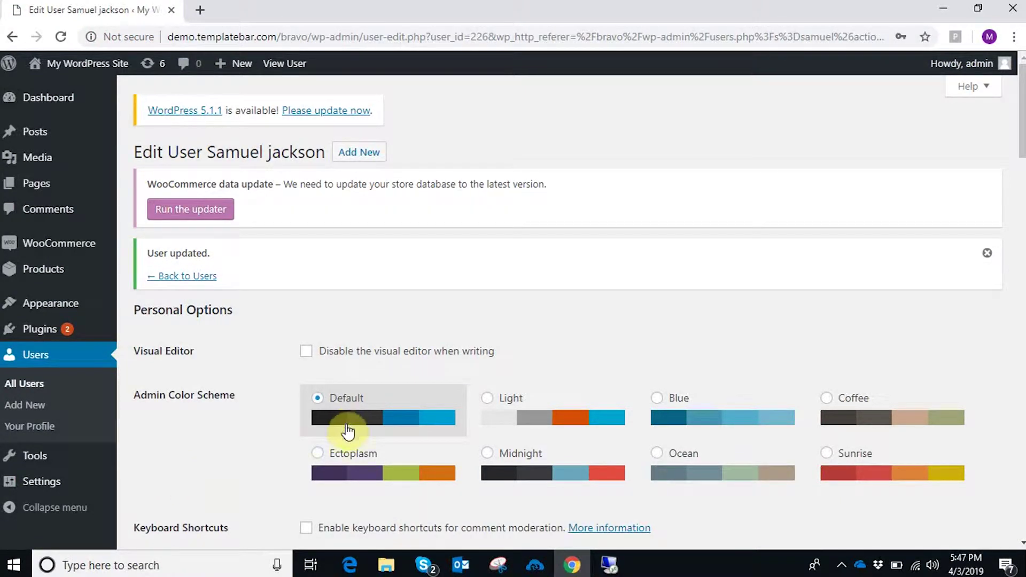
- Log into APPSeCONNECT on the remote desktop and expand the WooCommerce-to-Dynamics NAV syncs in the Sync Panel
click(609, 565)
click(897, 565)
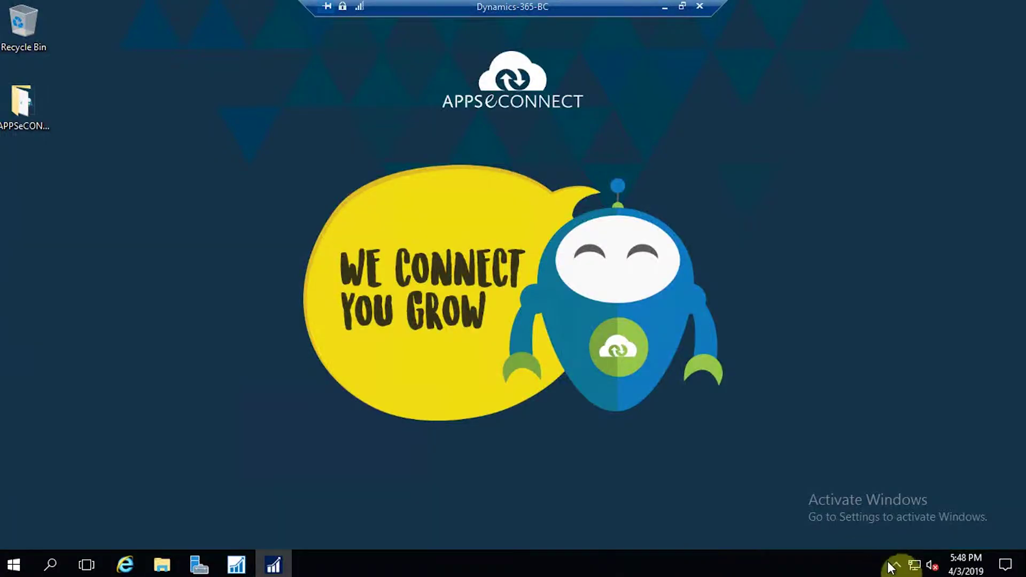
click(894, 538)
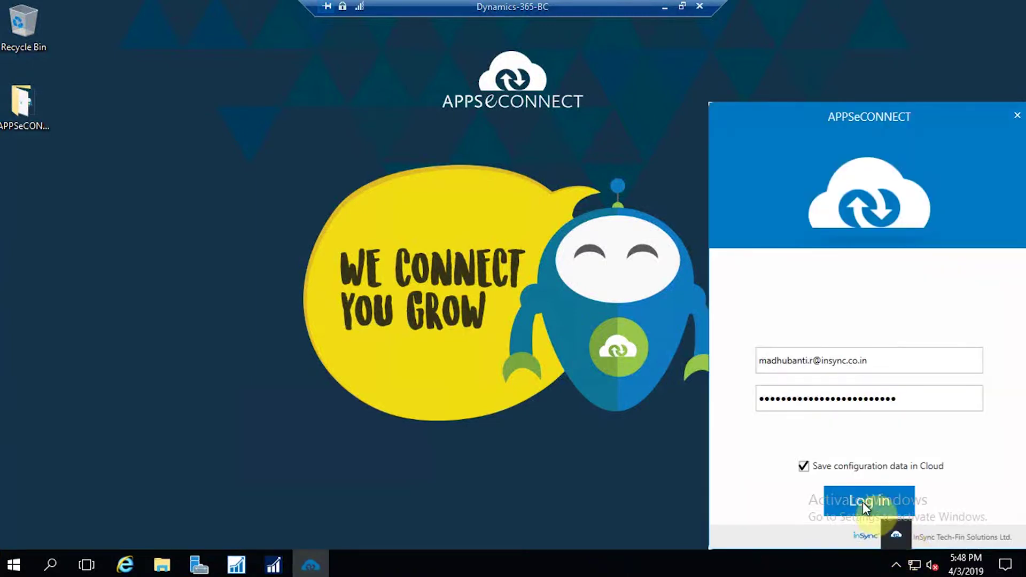
click(861, 500)
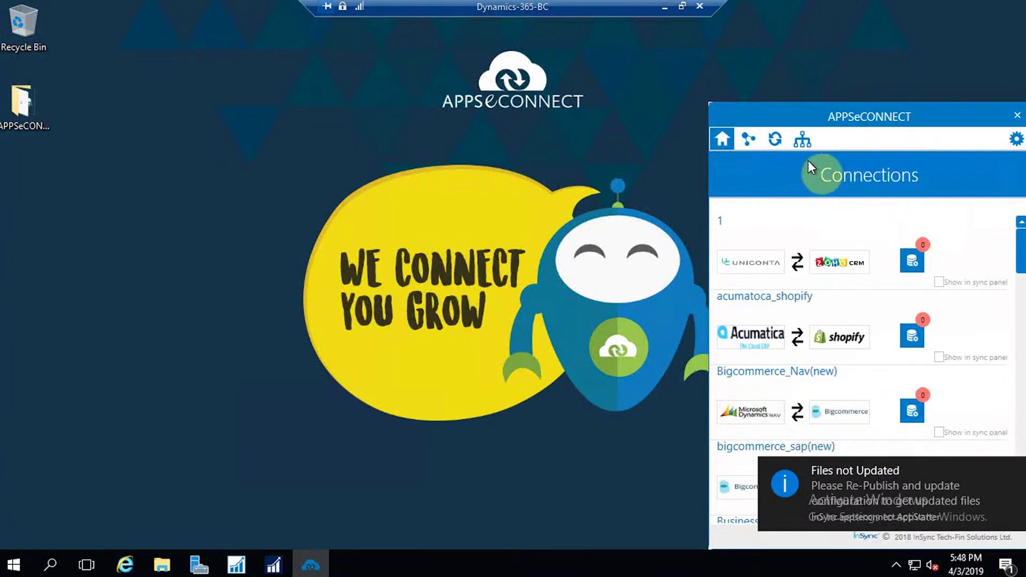
click(775, 139)
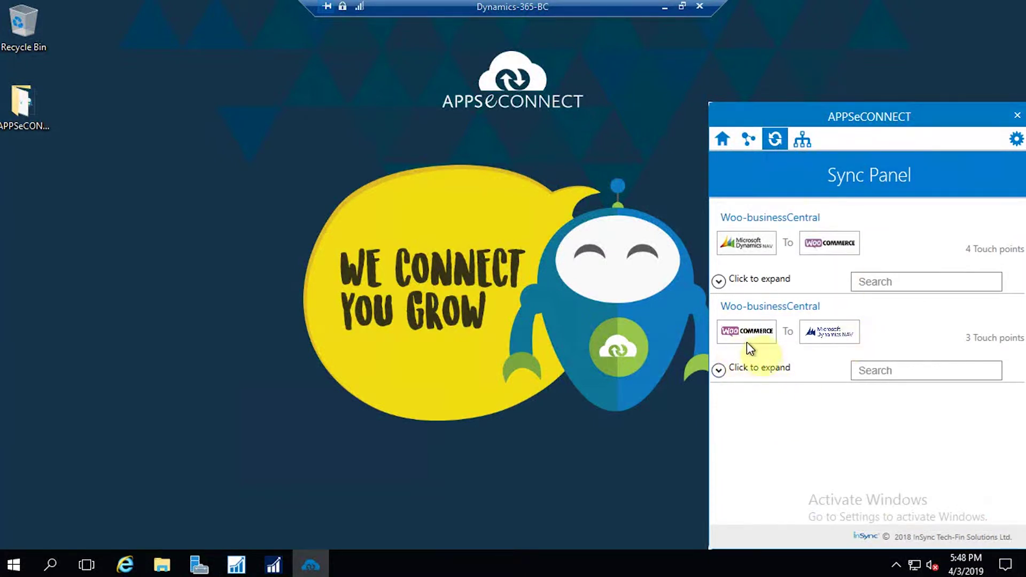
click(719, 369)
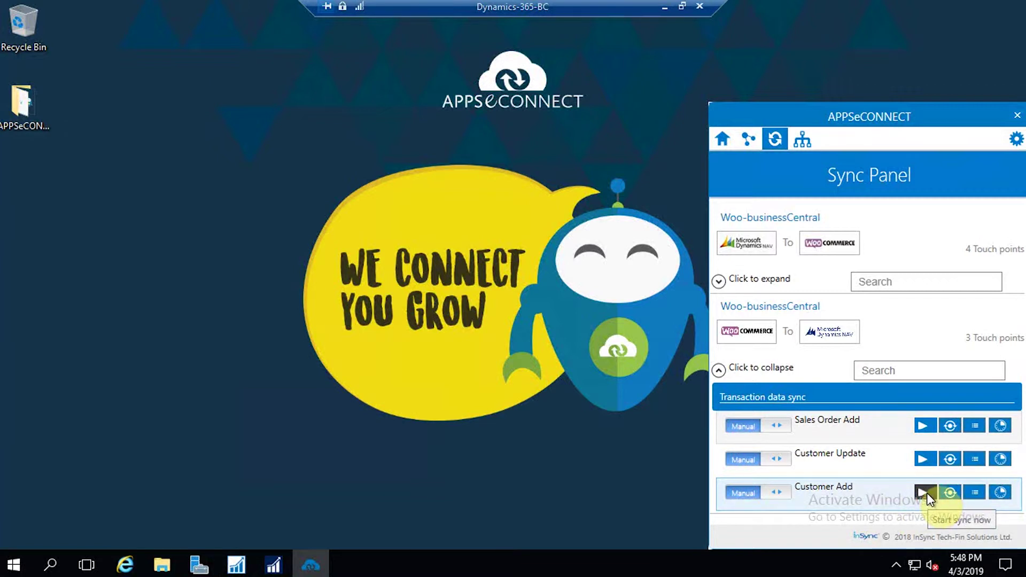
- Run the Customer Add sync, leaving it on manual syncing
click(927, 493)
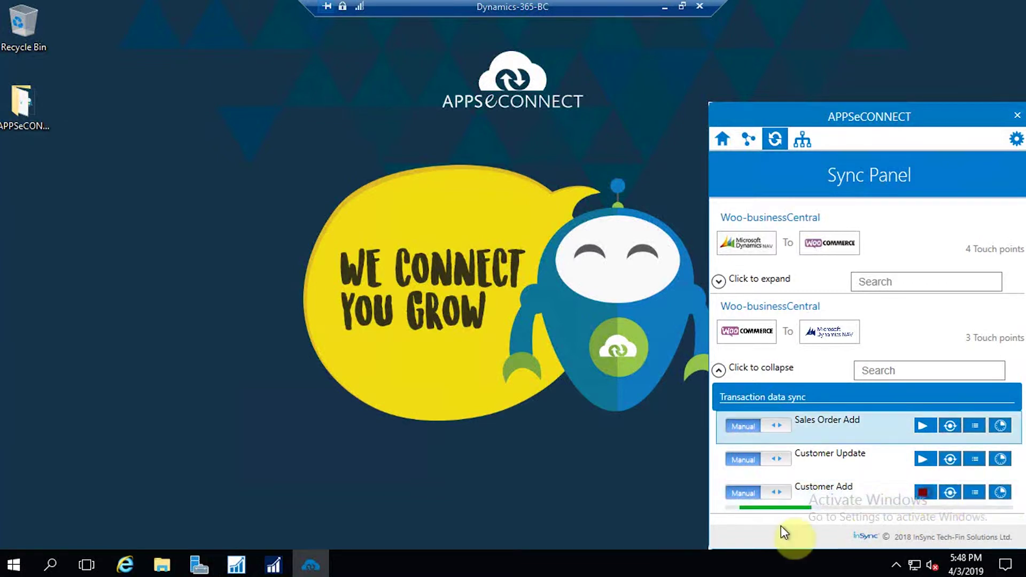
click(750, 494)
click(781, 496)
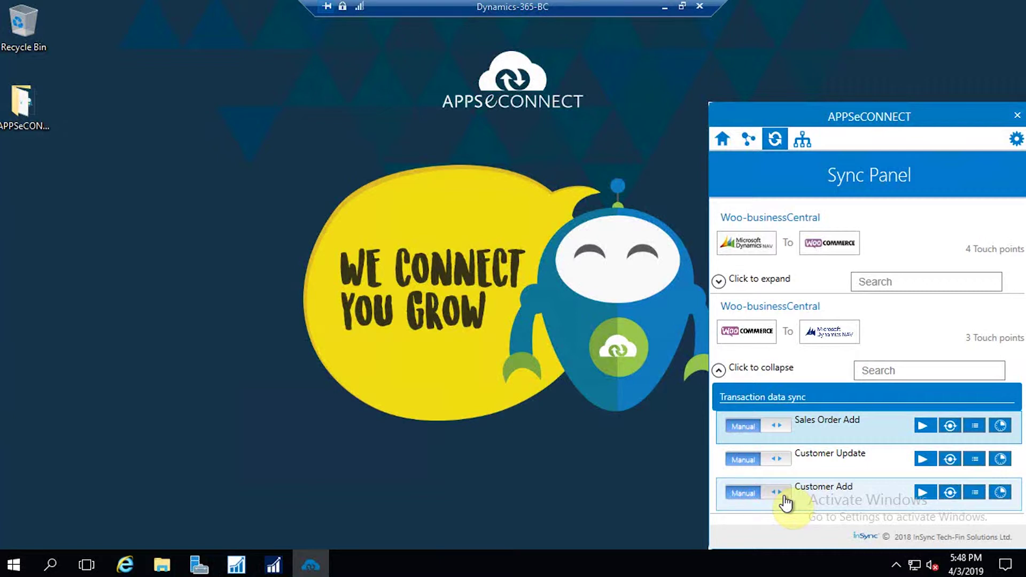
- Review the Customer Add transaction history and logs for the successful run, then close them
click(955, 490)
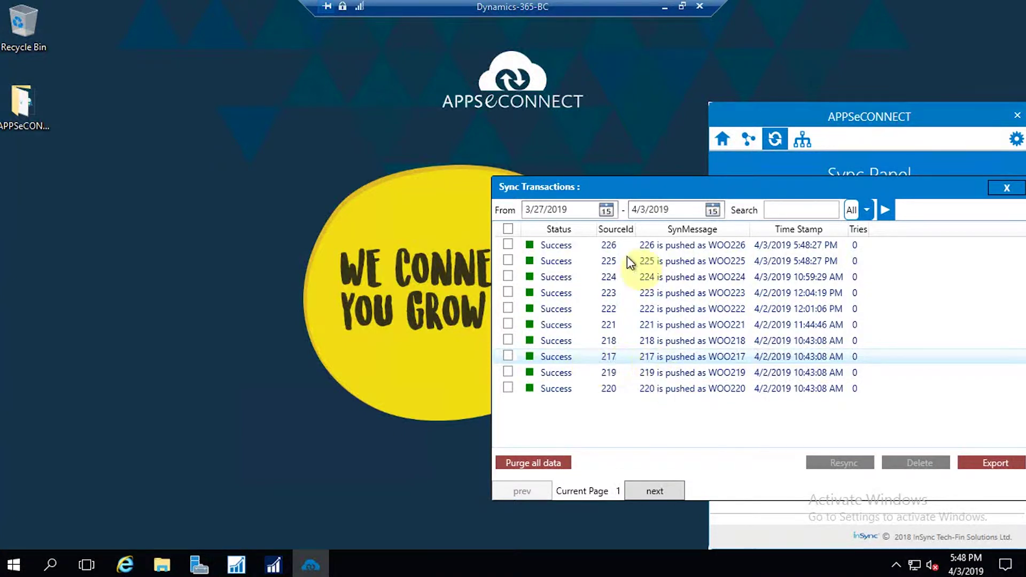
click(1005, 189)
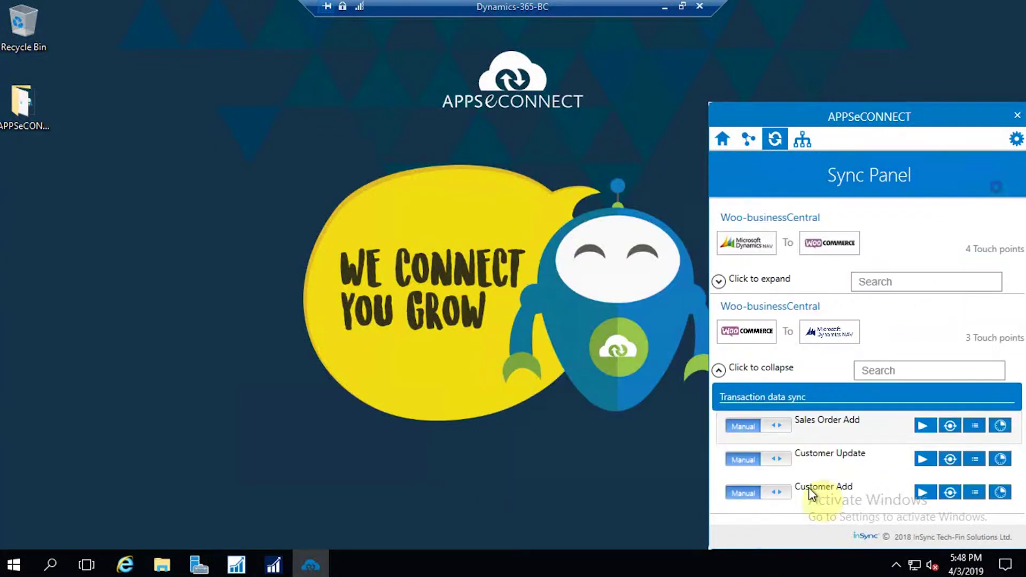
click(974, 493)
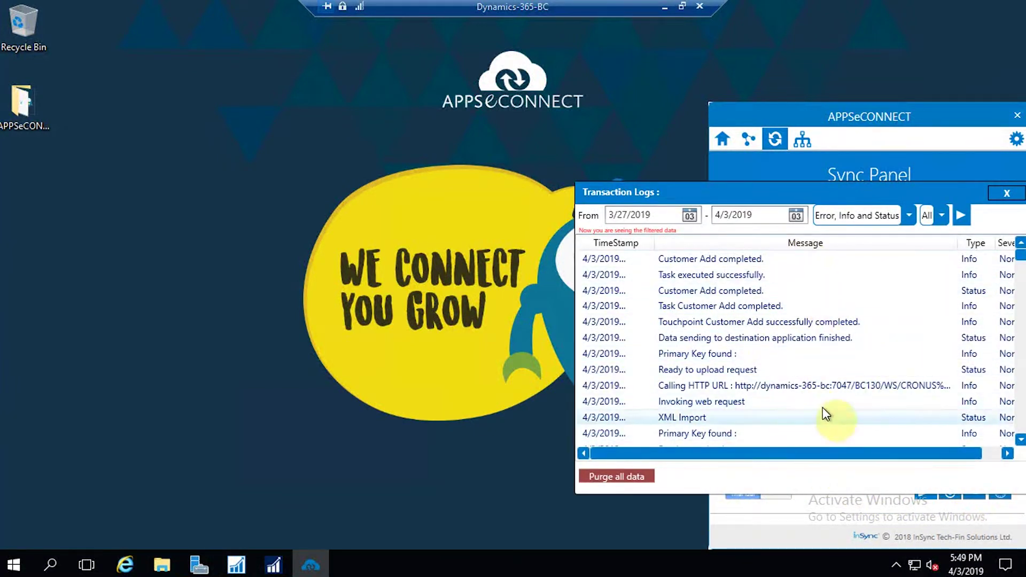
click(1003, 195)
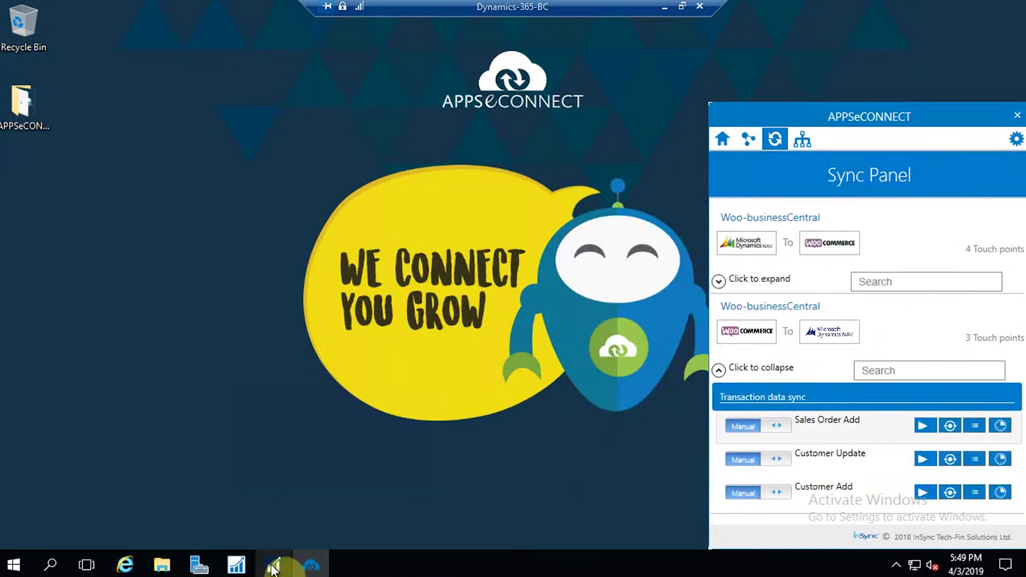
- Filter NAV customers by the new customer's name, open their card, check the balance entries and review the details
click(273, 568)
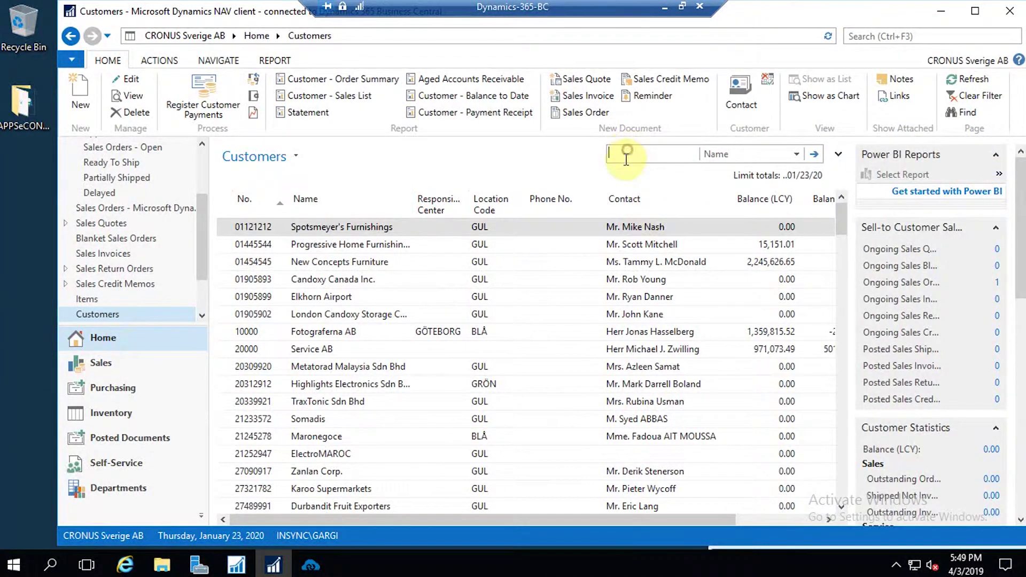
text(samuel)
key(Return)
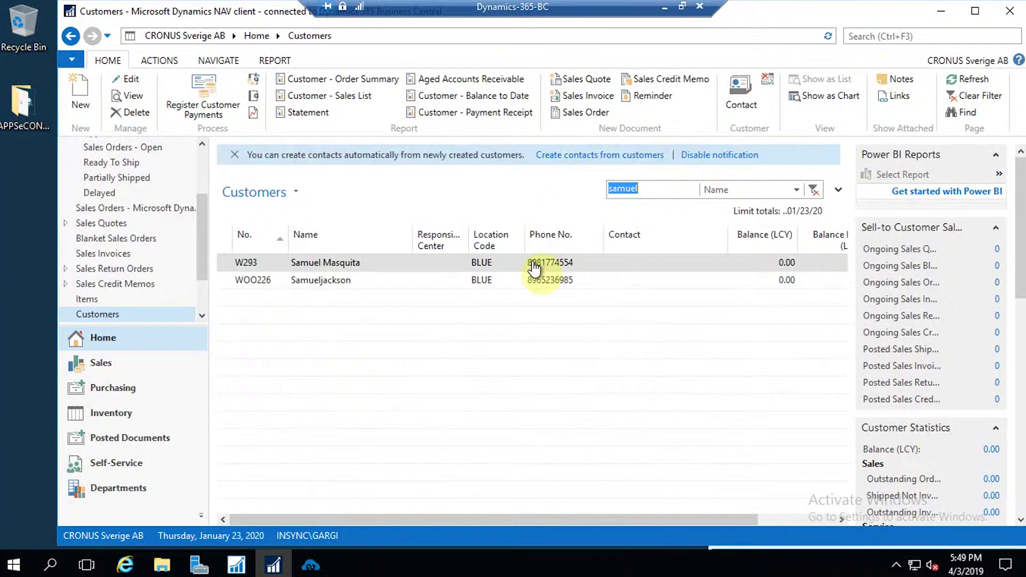
double_click(340, 288)
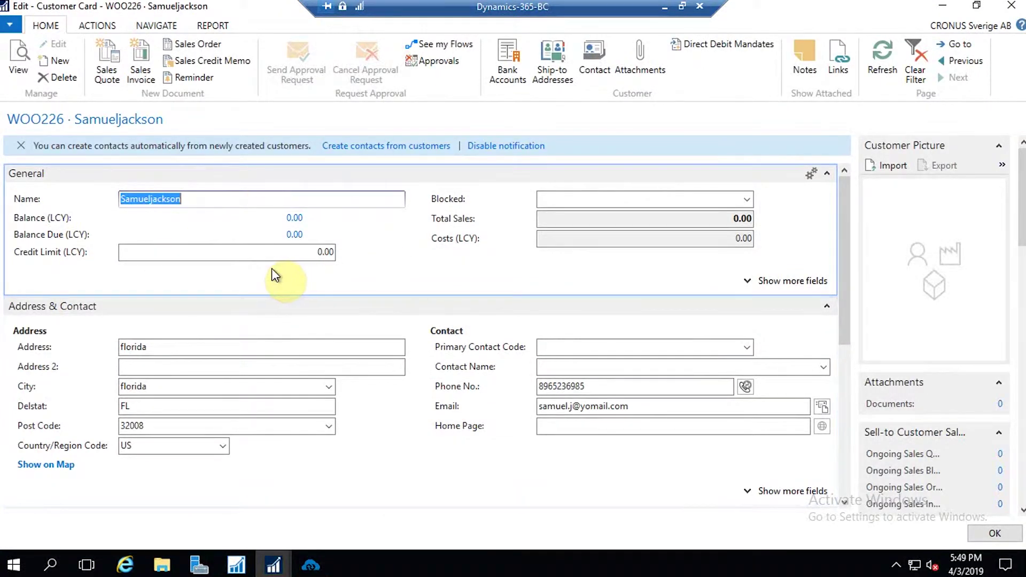
click(188, 219)
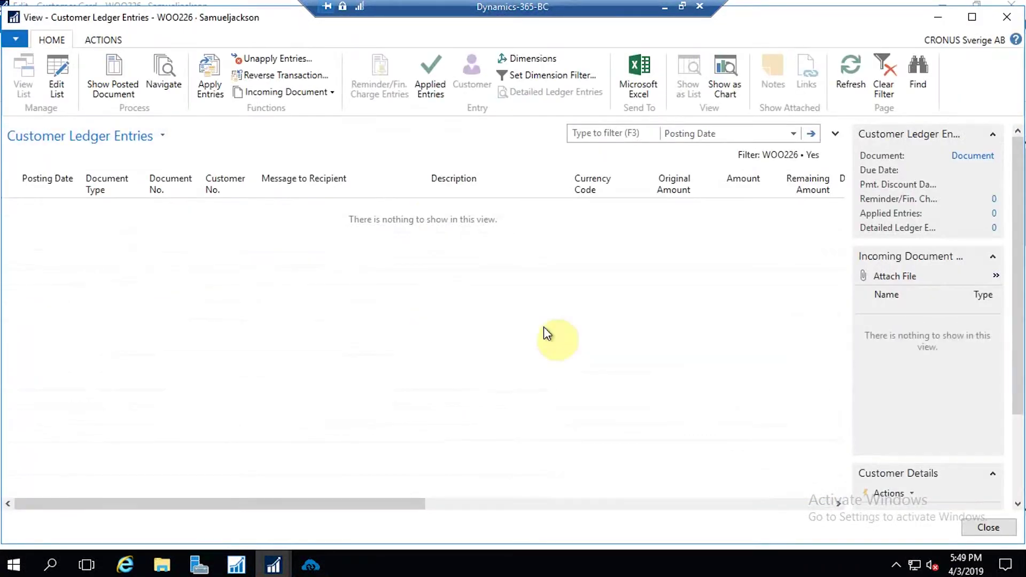
click(996, 24)
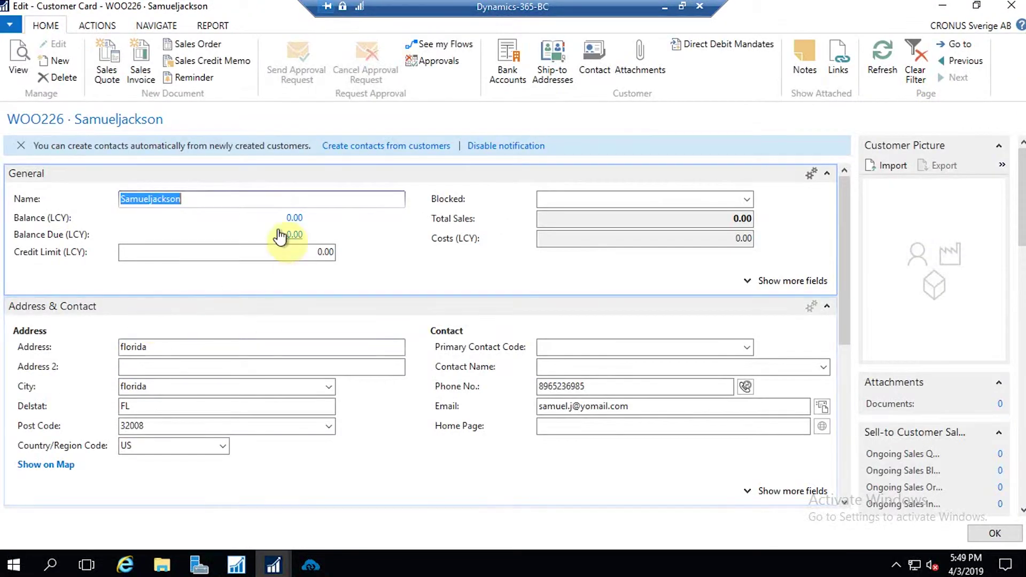
scroll(477, 307, down, 2)
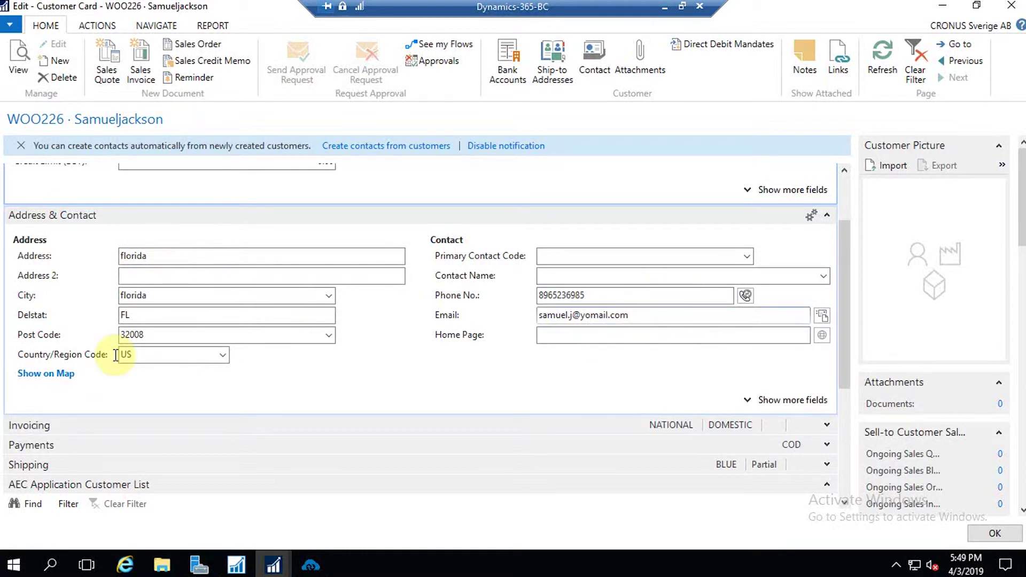
scroll(408, 356, down, 3)
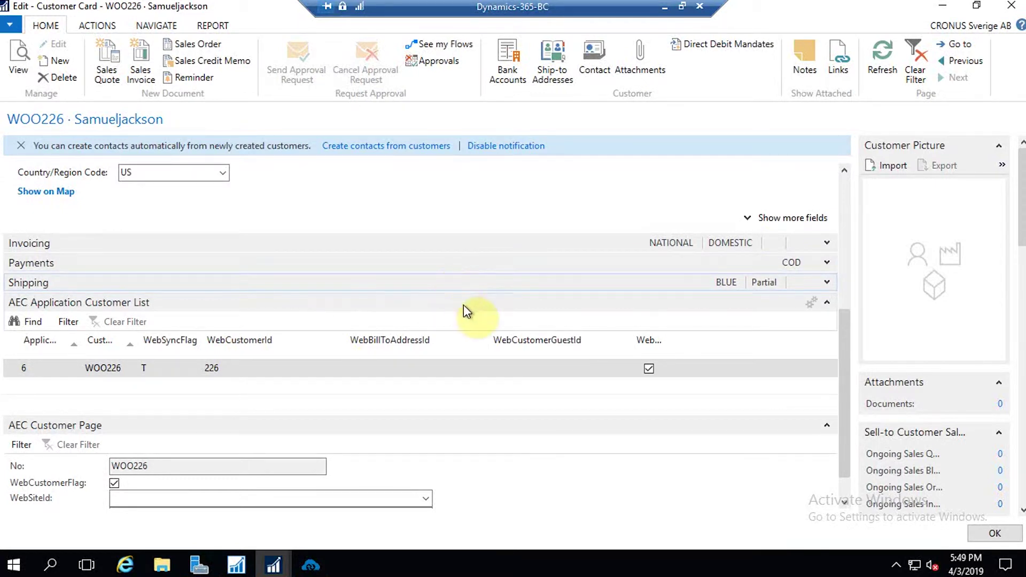
scroll(464, 304, up, 5)
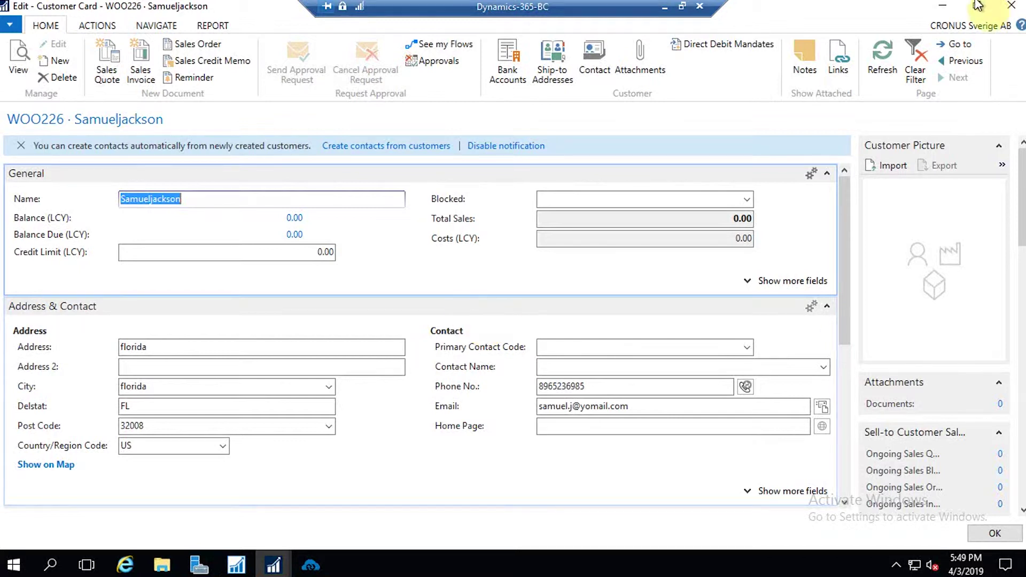
- Close the customer card and create a new item from the Artikel DETALJ template
click(1011, 5)
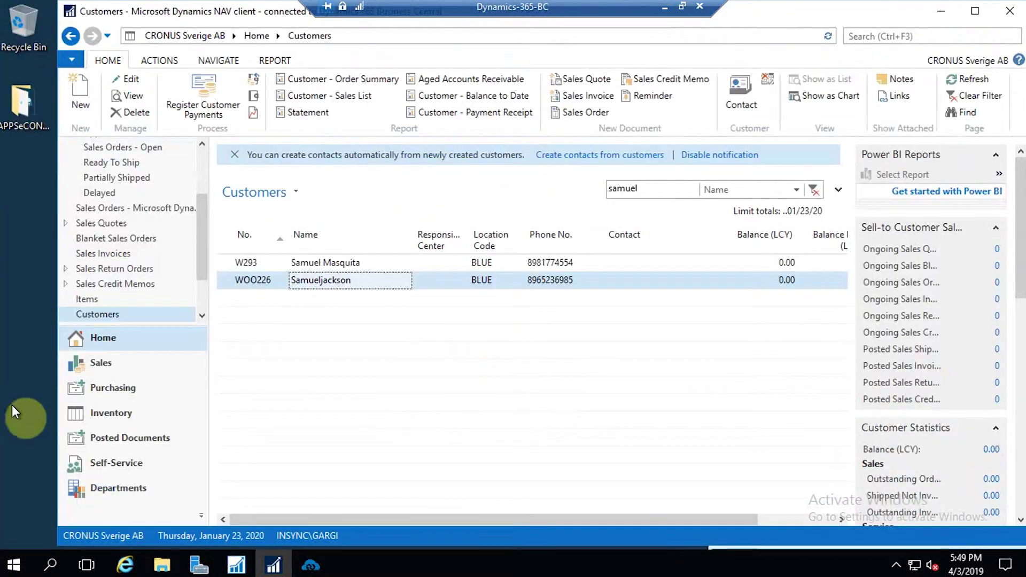
click(97, 300)
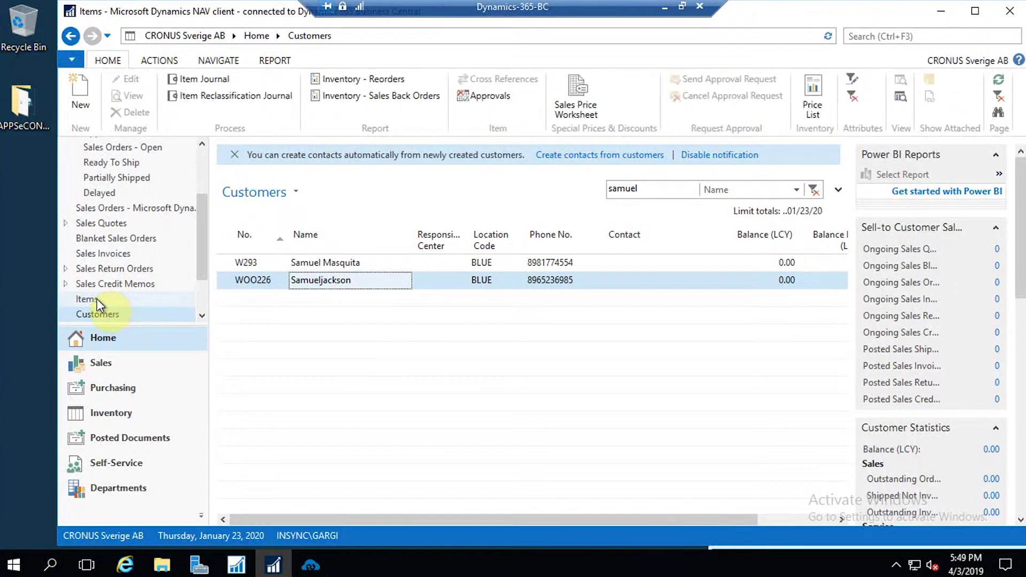
click(82, 111)
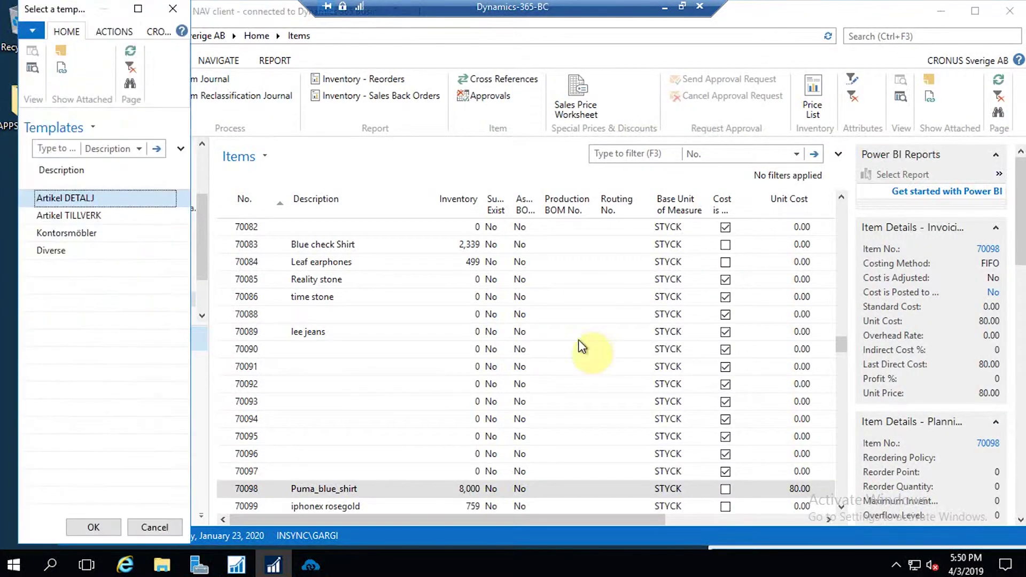
click(108, 528)
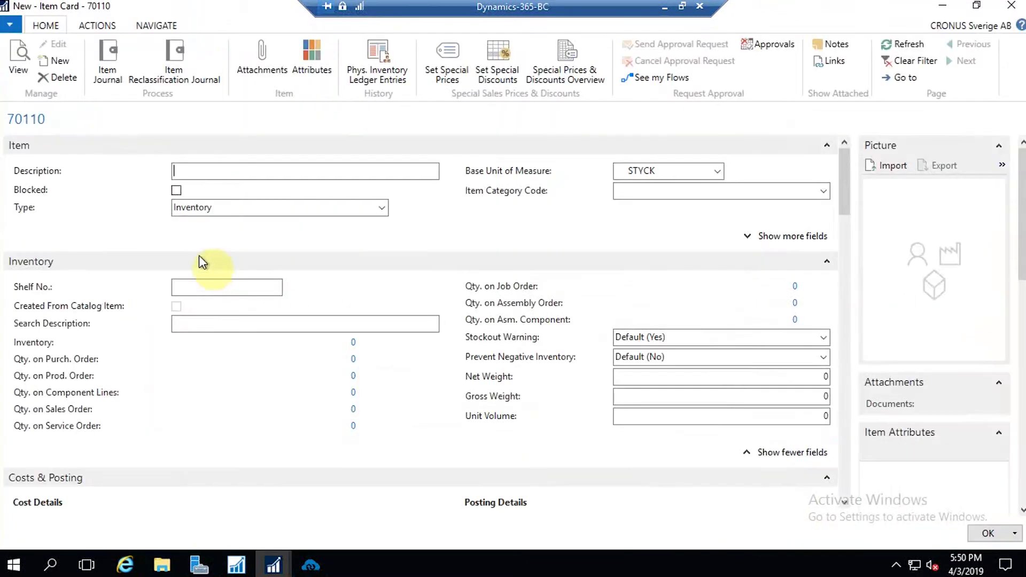
- Describe item 70110 as 'Pepe black jeans' and set its unit price to 345
click(212, 169)
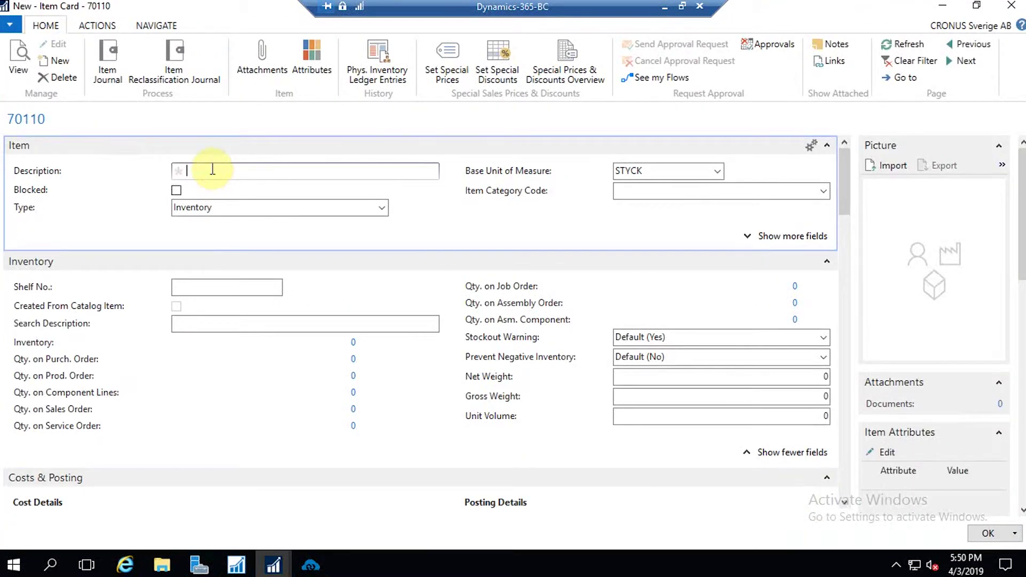
text(Pepe black jeans)
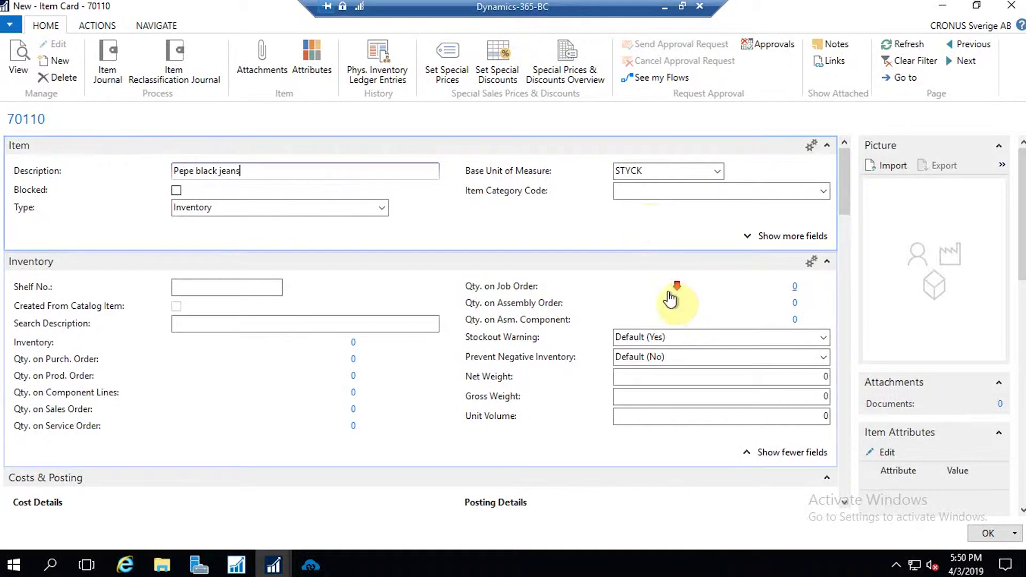
scroll(670, 291, down, 2)
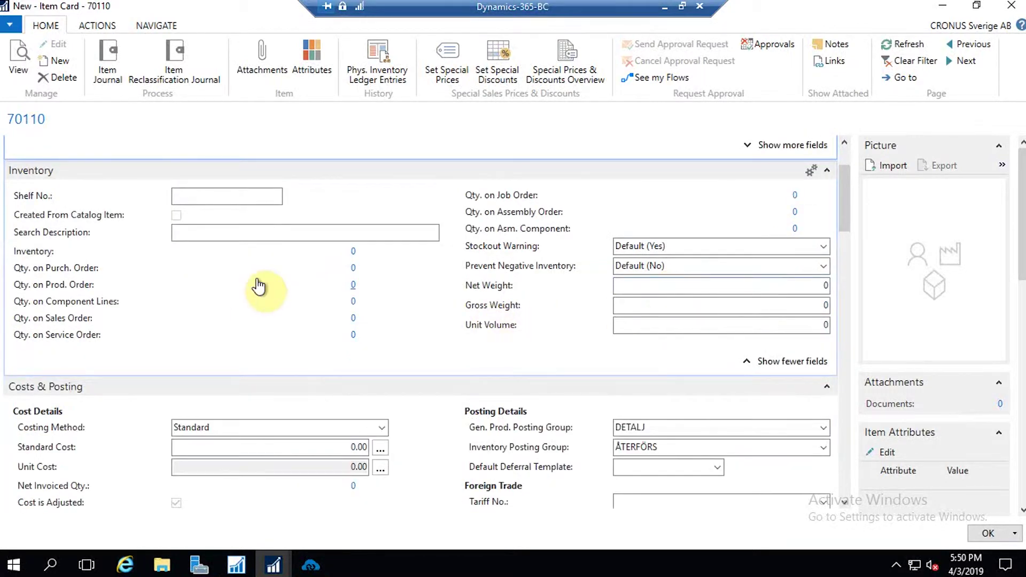
scroll(604, 292, down, 4)
click(355, 415)
text(3450.00)
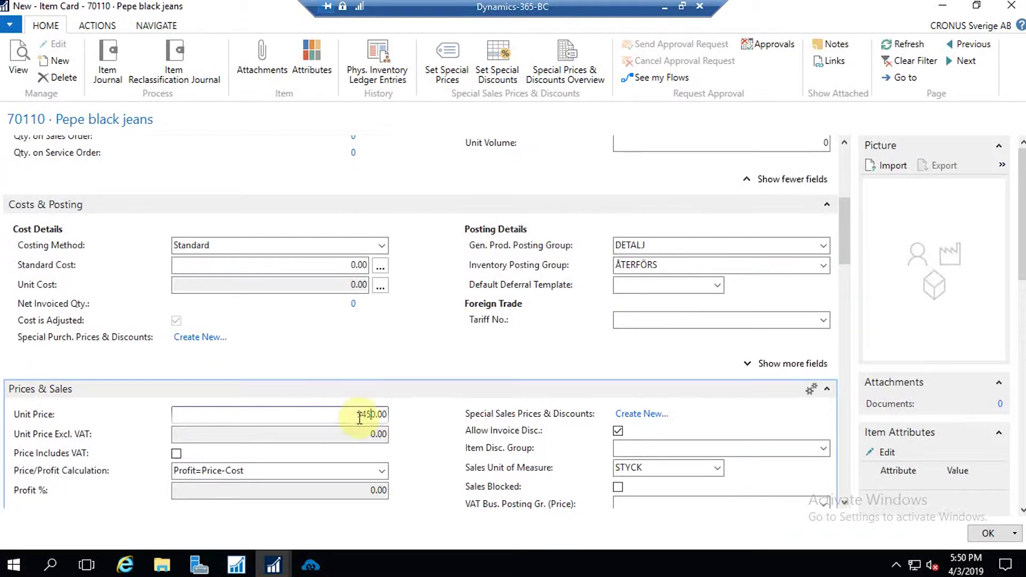
scroll(806, 309, down, 10)
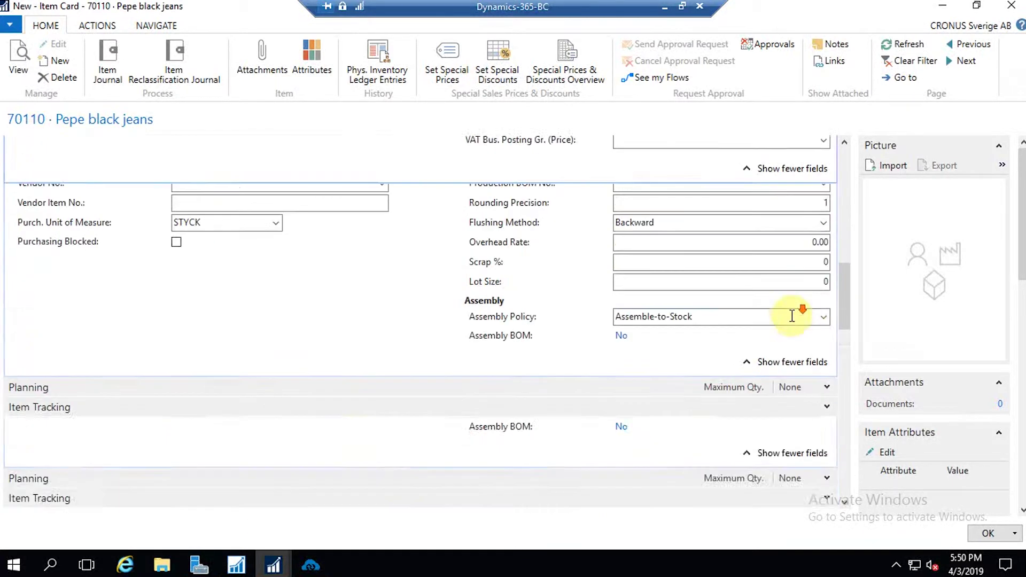
scroll(371, 328, down, 3)
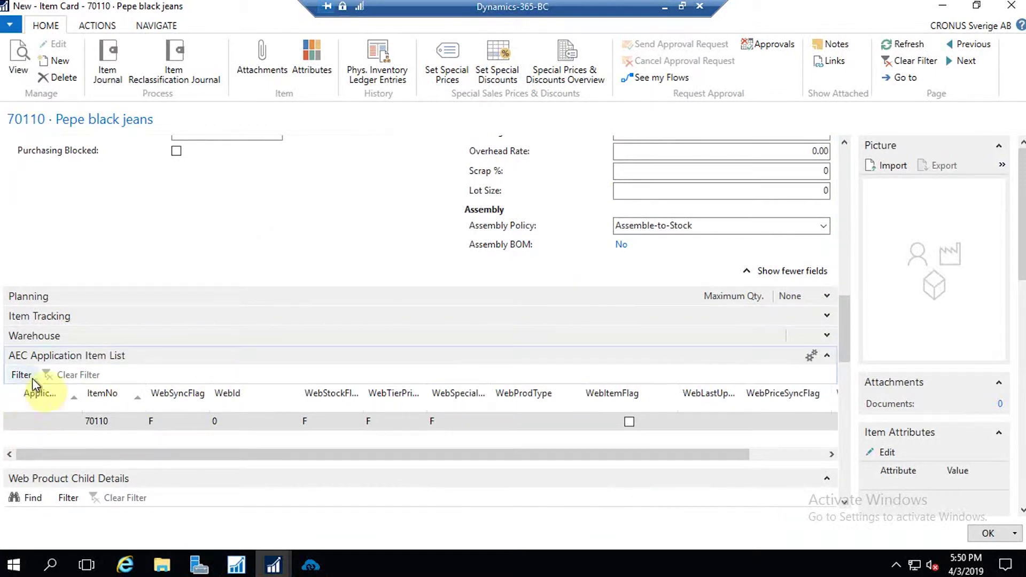
- Set item 70110's ApplicationId to 6 and flag it as a web item
click(66, 421)
click(75, 421)
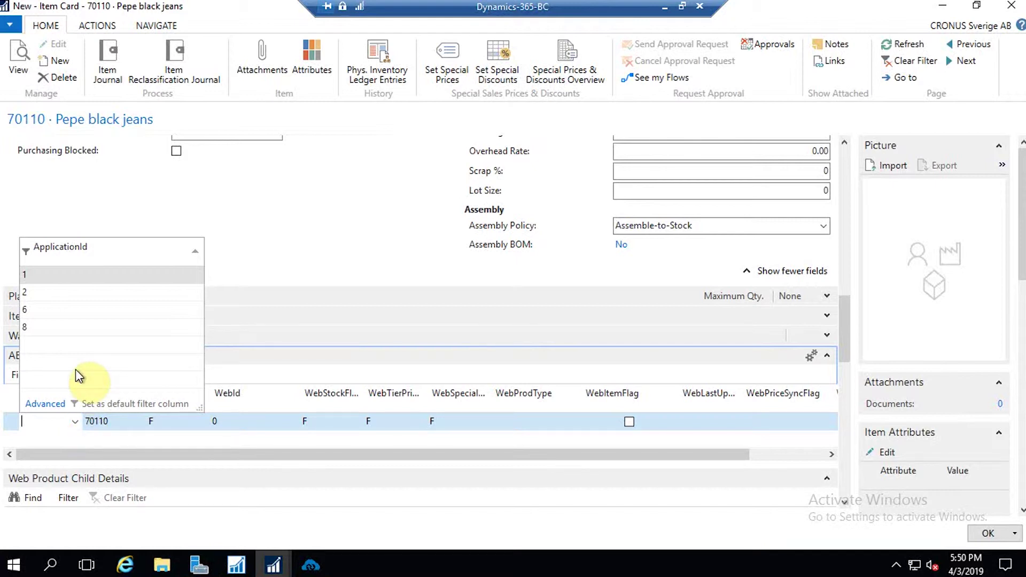
click(40, 311)
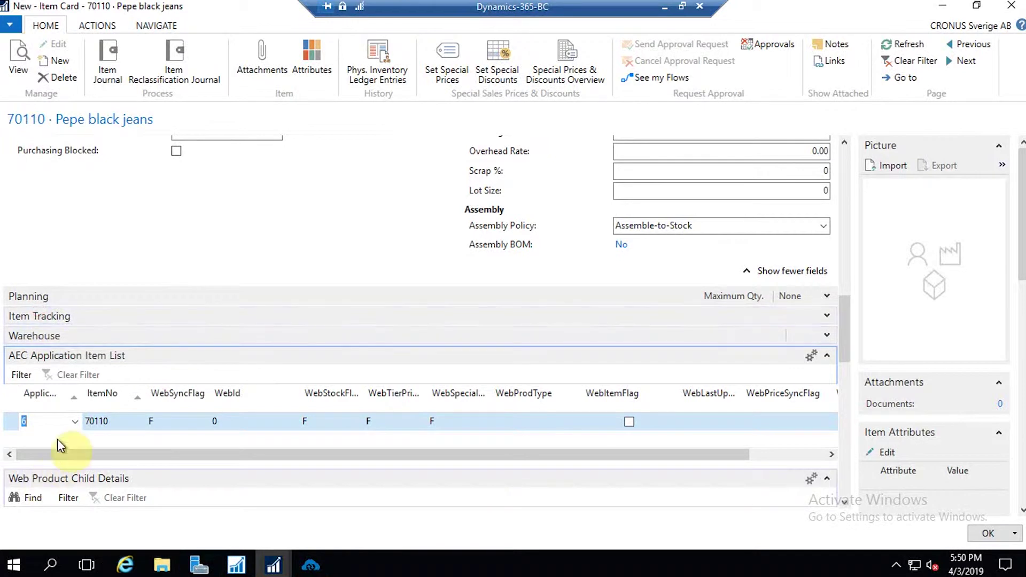
click(630, 423)
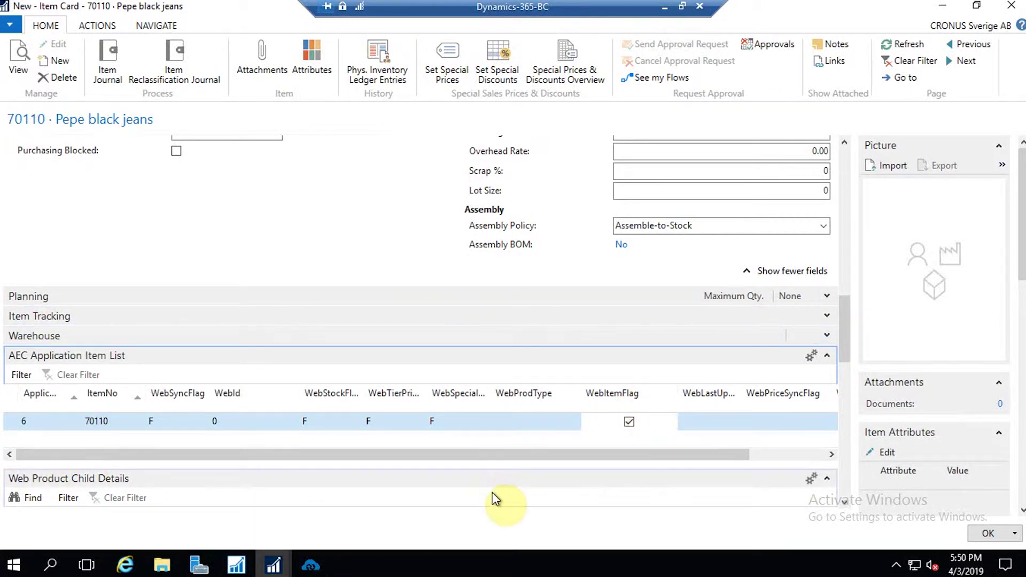
drag(843, 344, 855, 486)
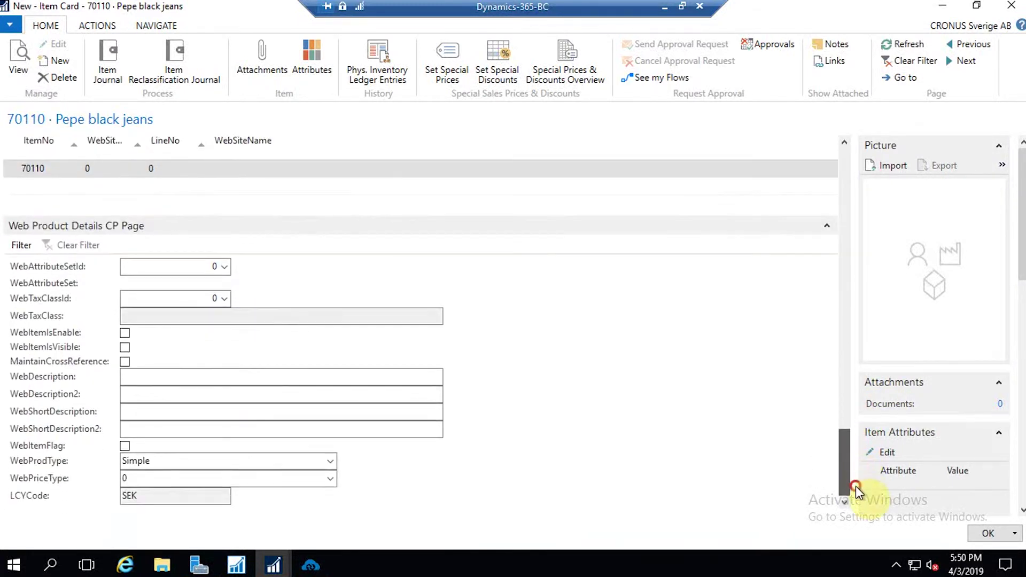
- Fill both WebDescription and WebShortDescription with 'Jeans'
click(156, 379)
text(Jeans)
drag(151, 375, 121, 378)
key(ctrl+c)
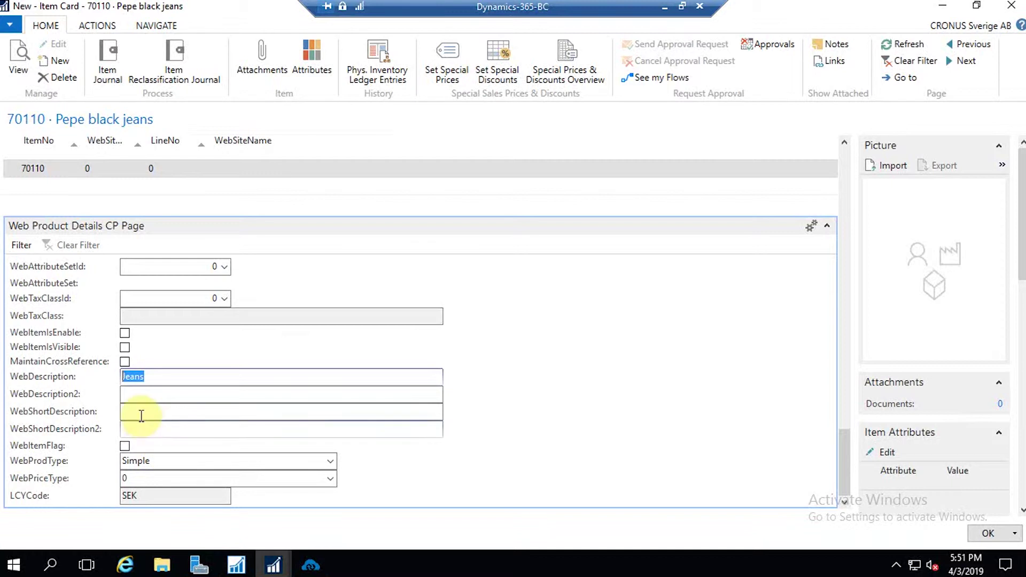
click(138, 412)
key(ctrl+v)
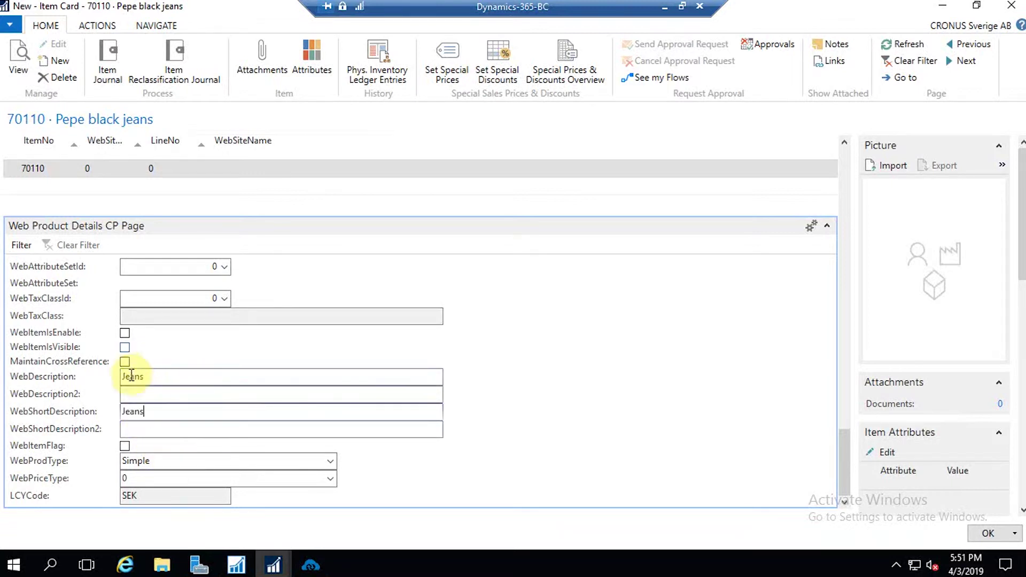
- Tick the web shop, visibility, cross-reference and web item checkboxes, then save and close the card
click(125, 333)
click(125, 348)
click(125, 362)
click(125, 446)
drag(846, 452, 850, 458)
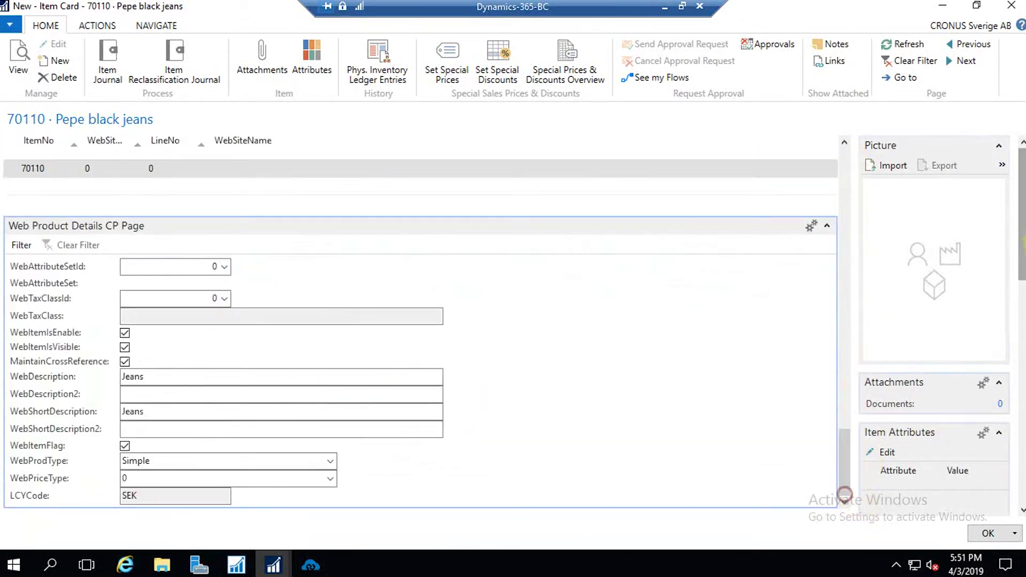
drag(1018, 218, 1020, 470)
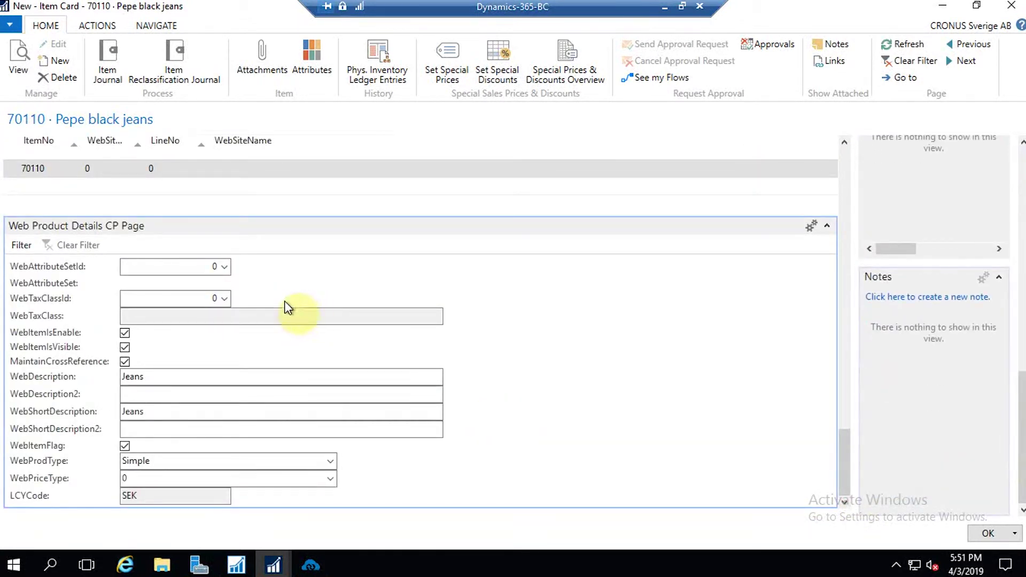
click(988, 533)
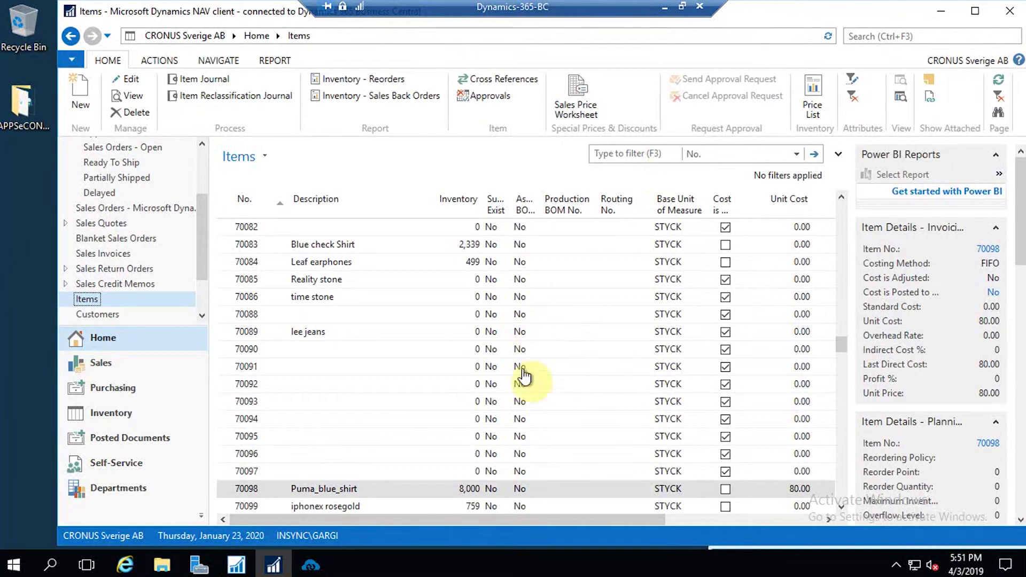
- Start the Business Central-to-WooCommerce Product Add sync in APPSeCONNECT and minimize the remote session
click(311, 565)
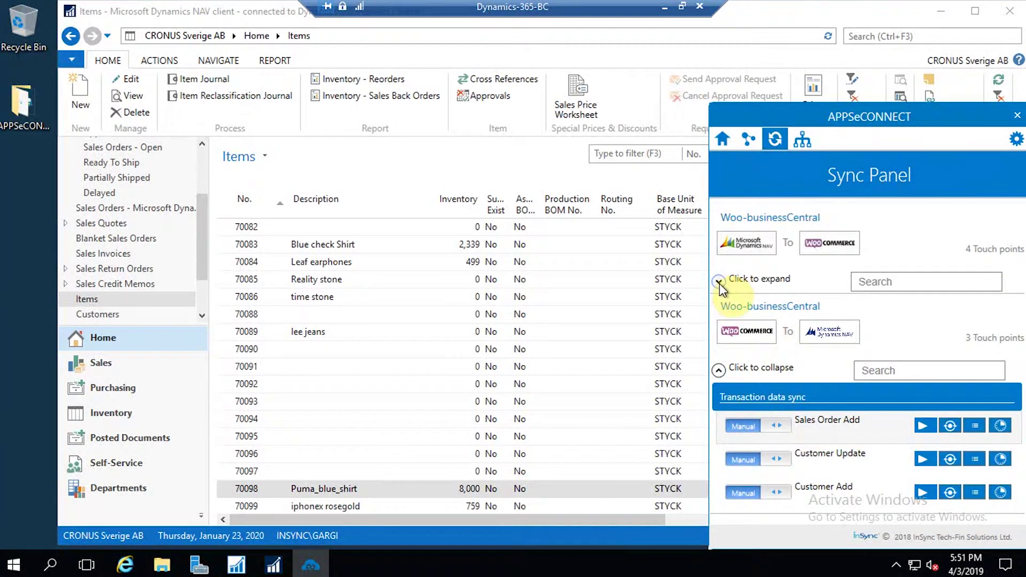
click(720, 283)
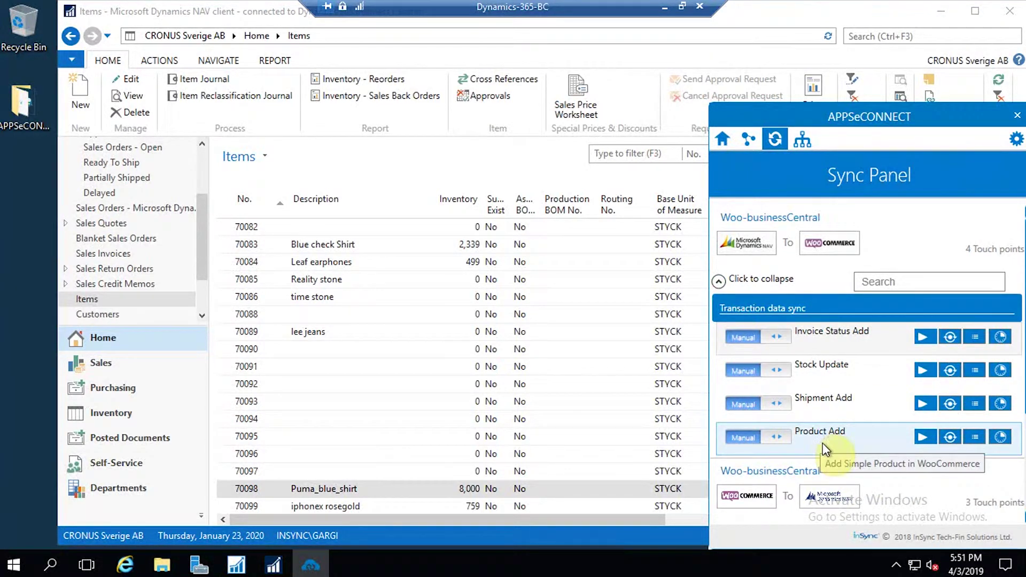
click(923, 438)
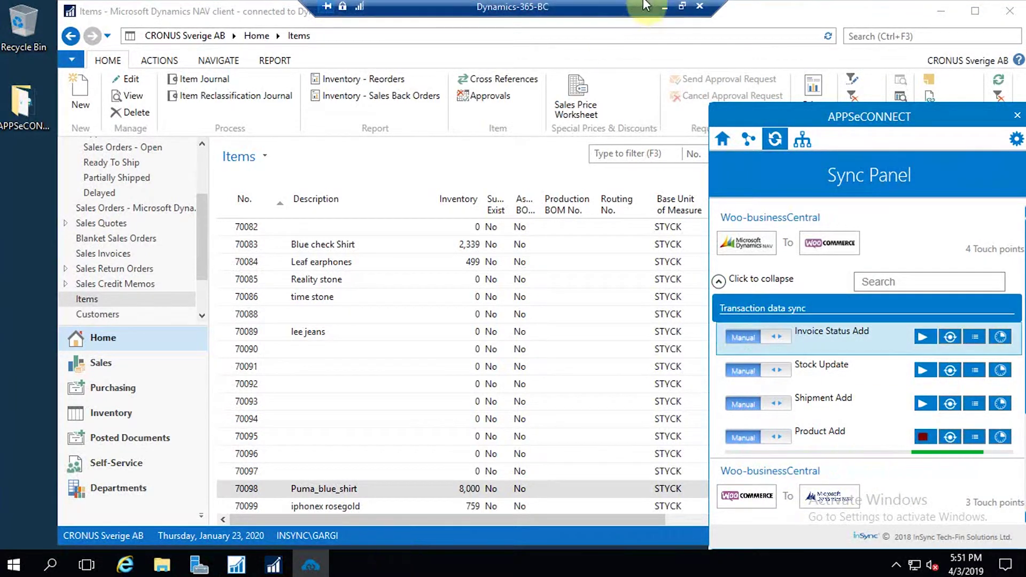
click(664, 7)
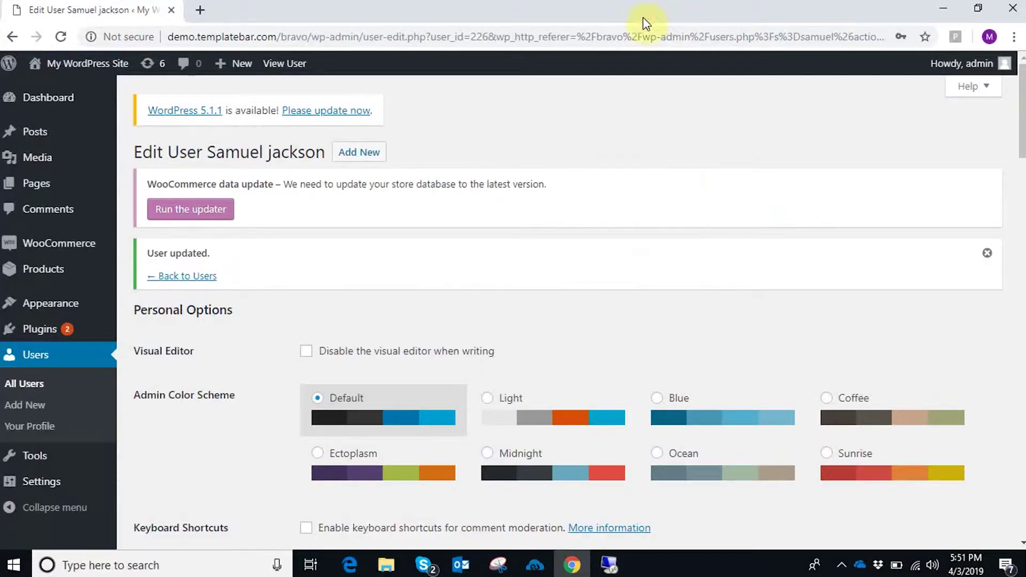
- Inspect the synced Pepe black jeans product in WooCommerce (SKU 70110, price 3450), then return to Business Central
mouse_move(48, 278)
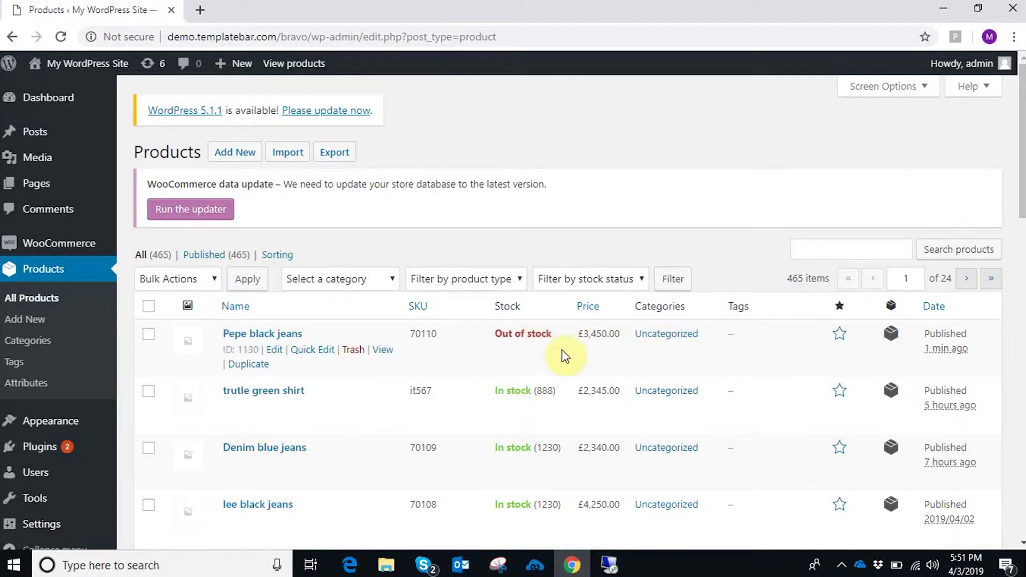
click(296, 335)
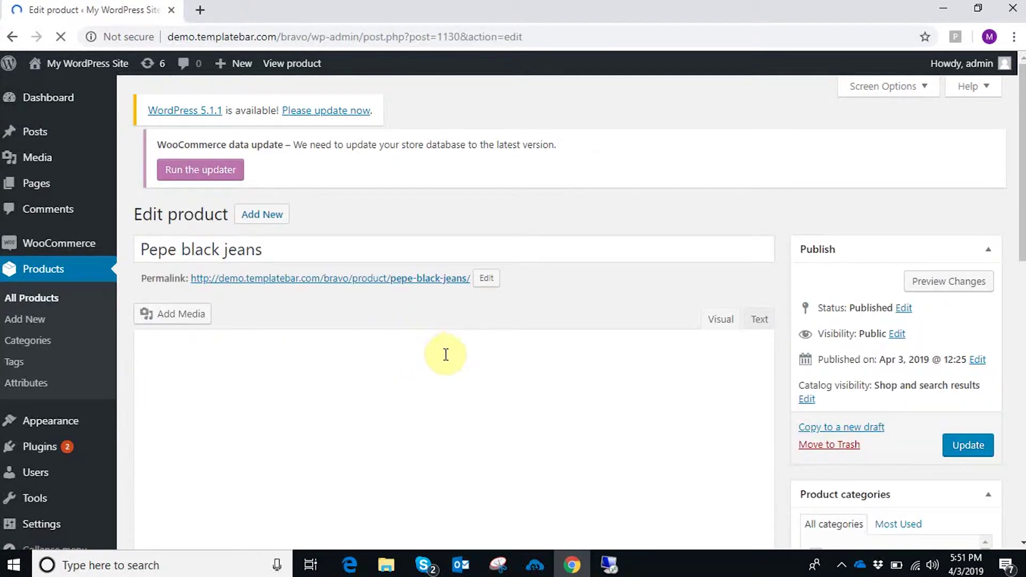
scroll(498, 393, down, 1)
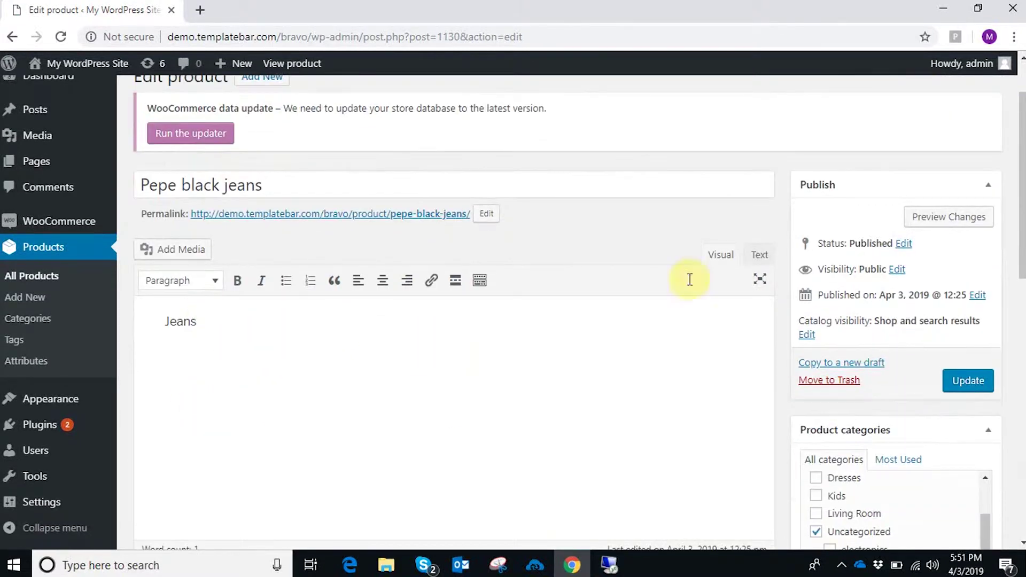
scroll(528, 310, down, 3)
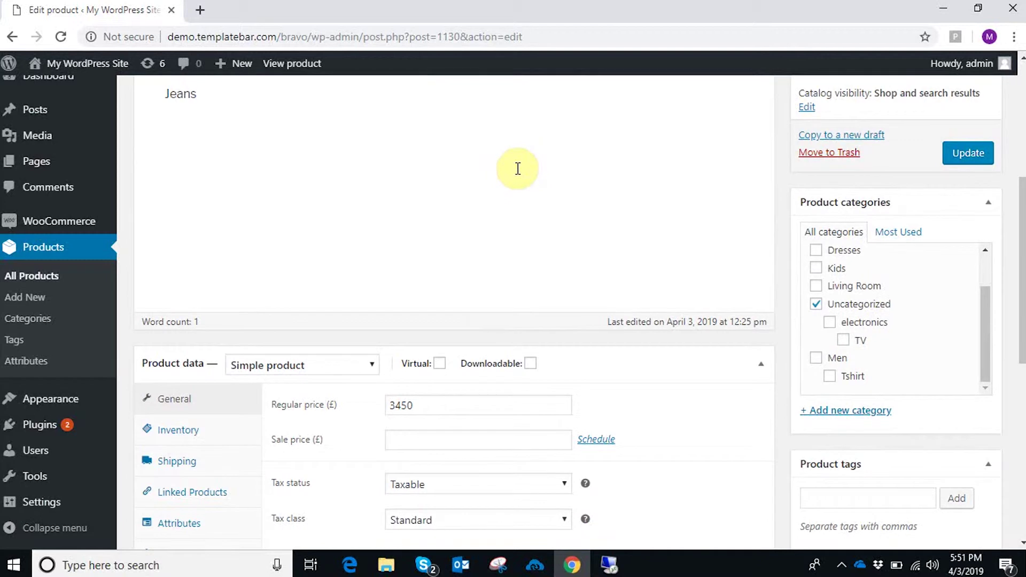
scroll(518, 169, down, 1)
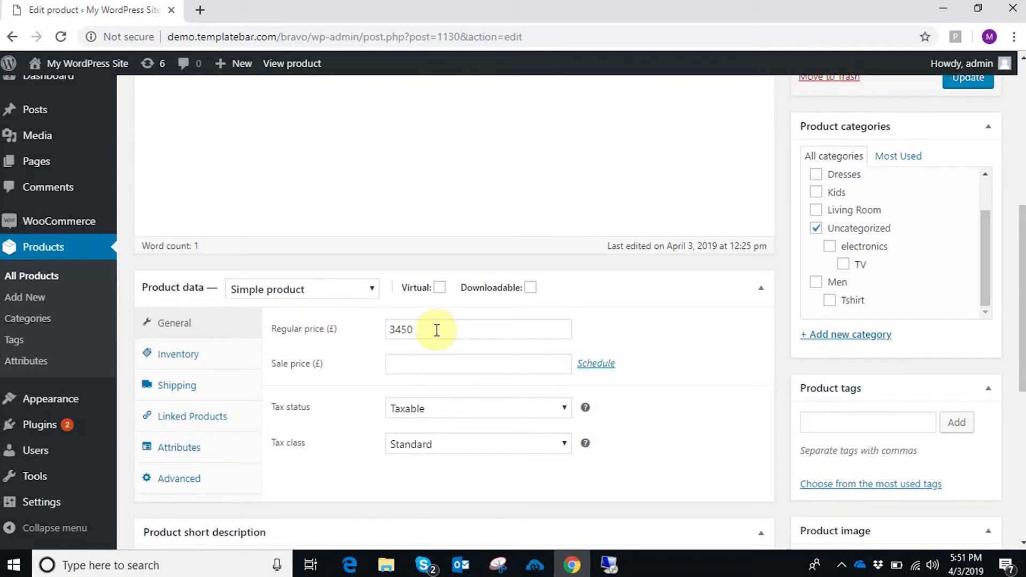
scroll(589, 303, up, 5)
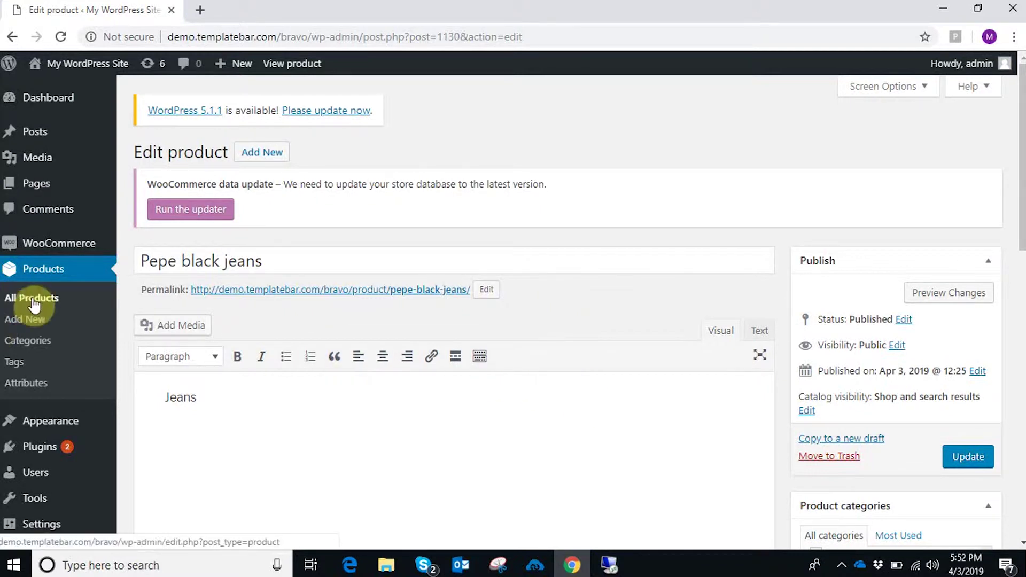
click(614, 568)
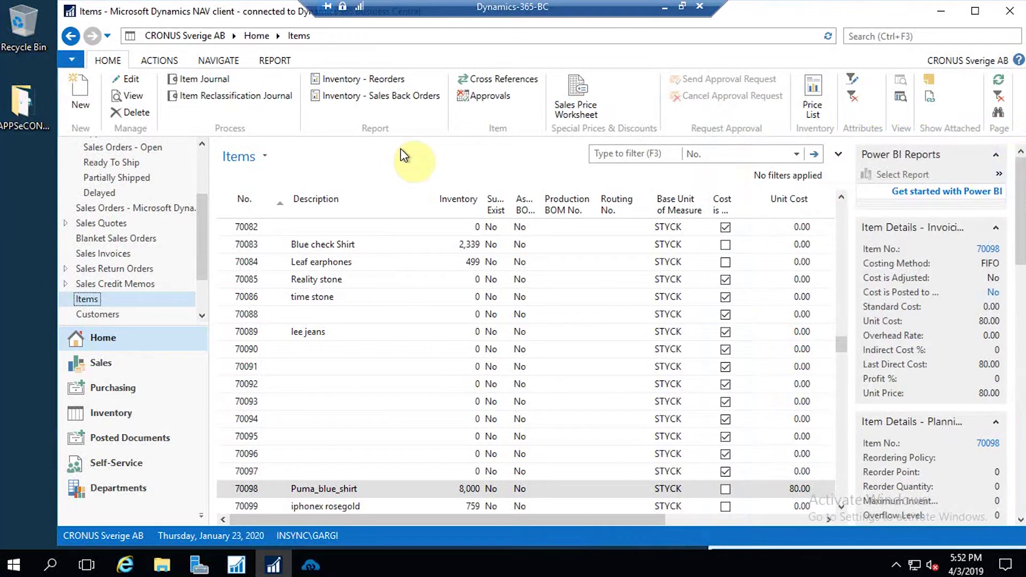
- Start an item journal Positive Adjmt. line for item 70110 Pepe black jeans
click(225, 79)
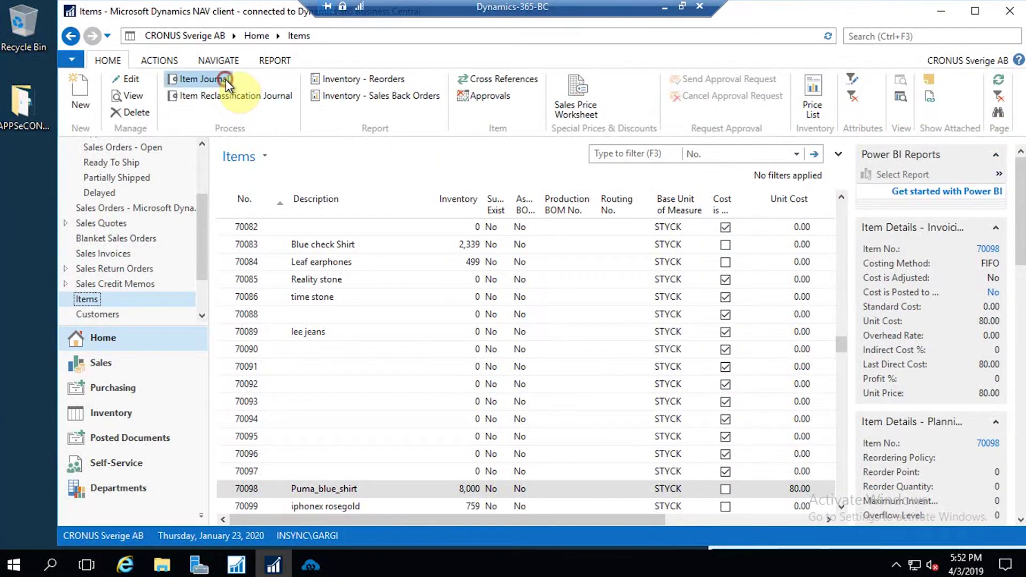
click(147, 176)
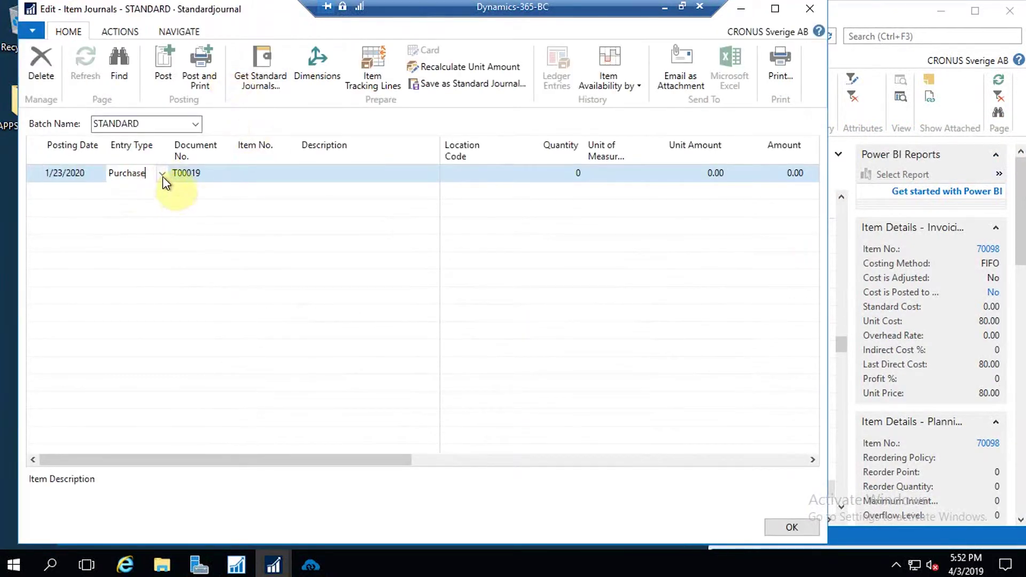
click(163, 175)
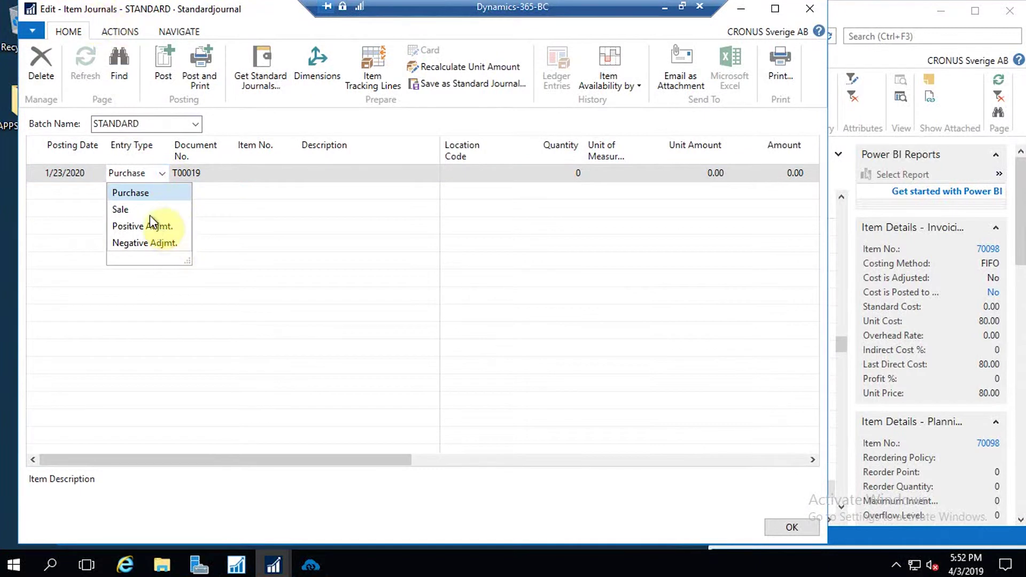
click(152, 224)
click(255, 172)
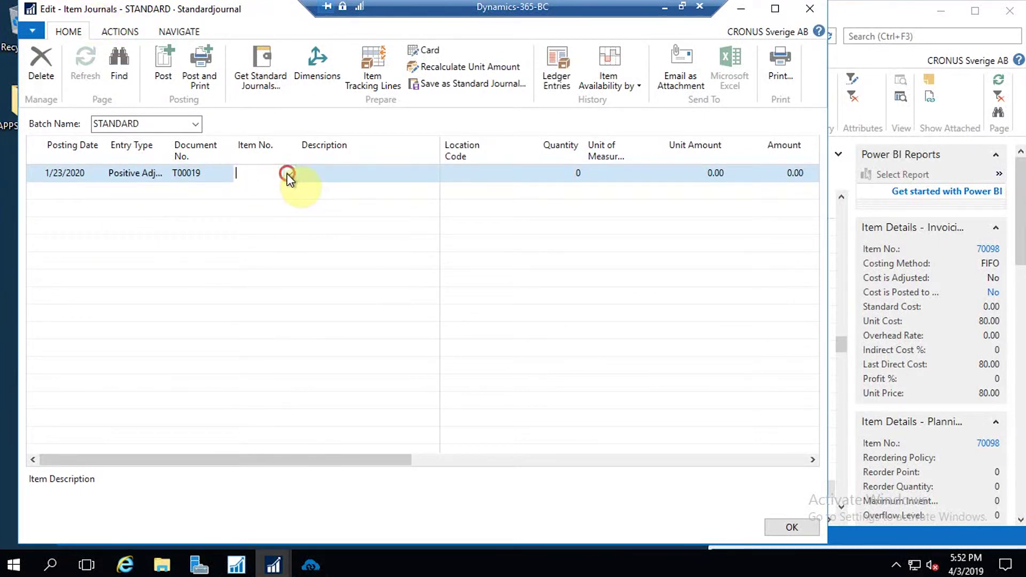
click(288, 174)
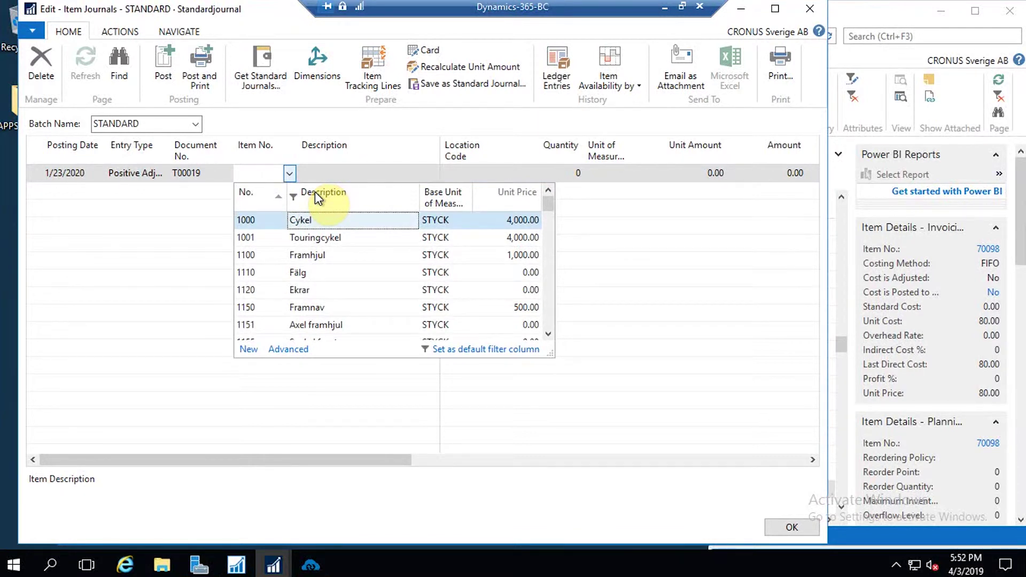
text(pepe)
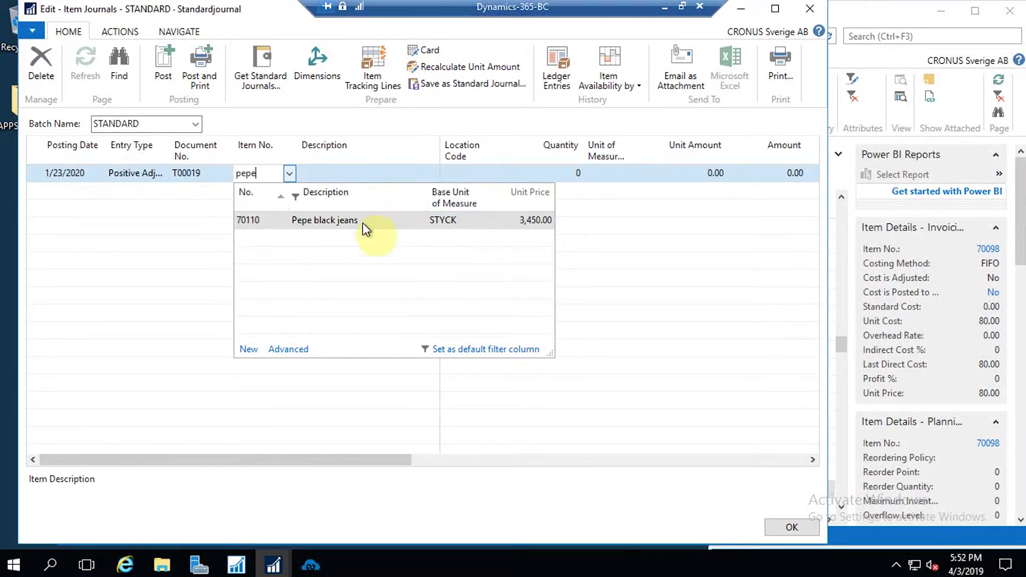
click(362, 222)
click(357, 173)
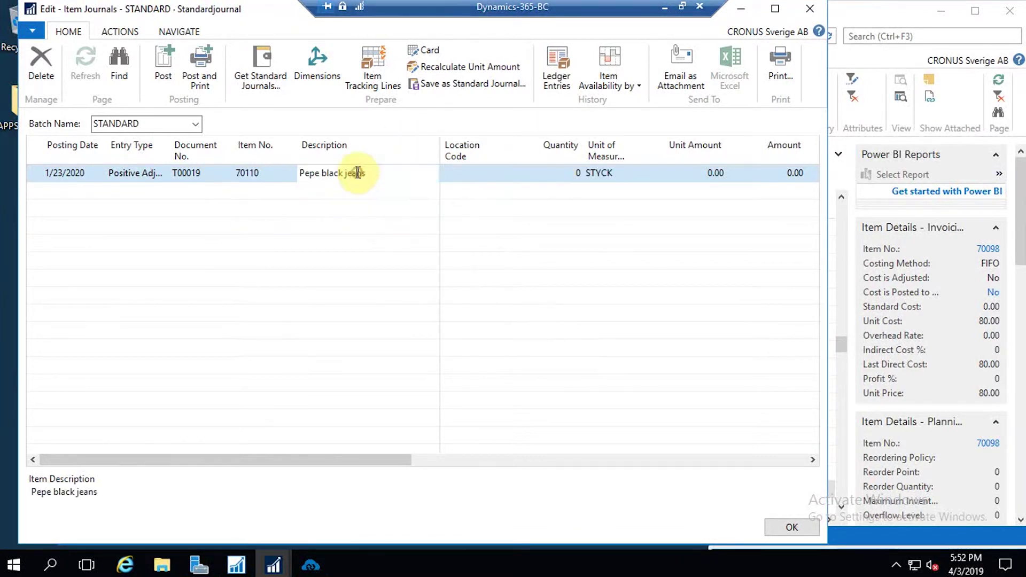
- Set the journal line's location to BLUE and quantity to 1230
click(478, 176)
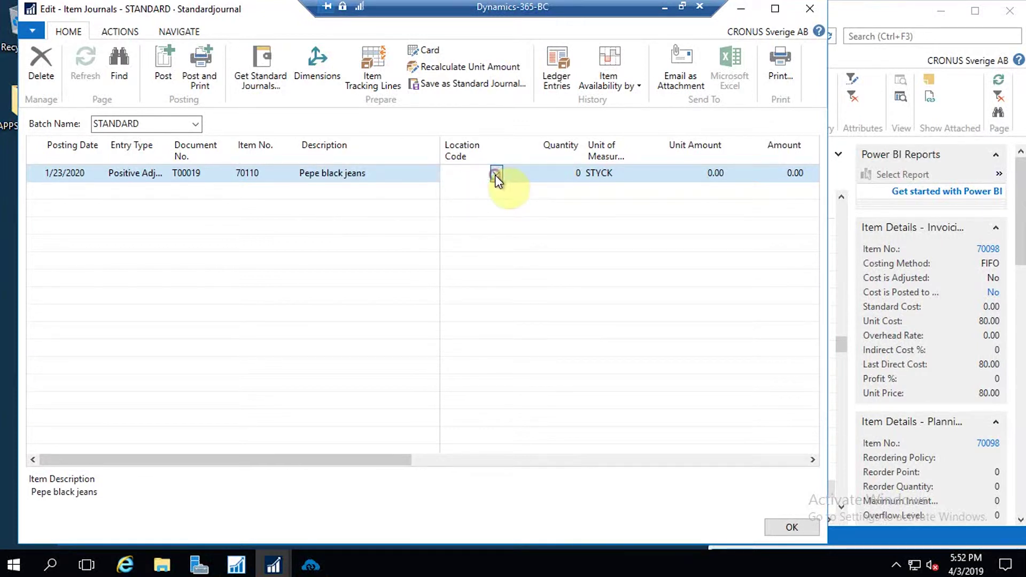
click(495, 175)
click(512, 217)
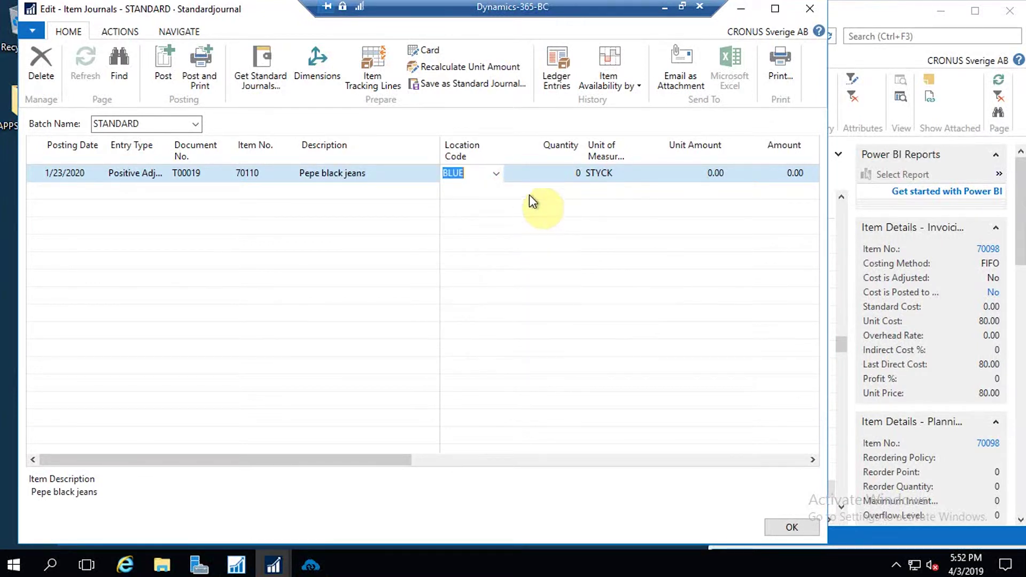
click(536, 172)
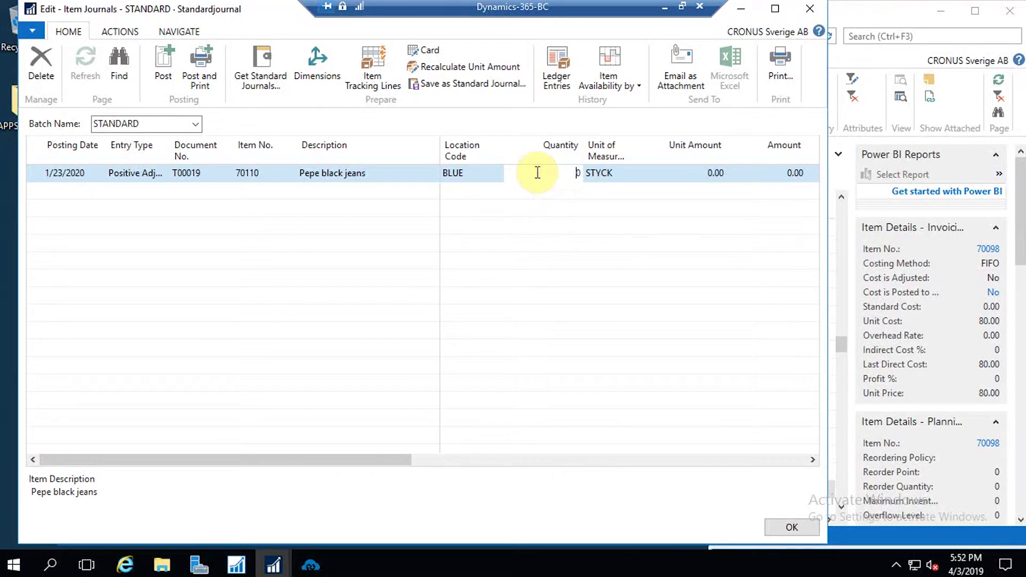
text(123)
- Post the item journal line, confirming and acknowledging the success message
click(160, 68)
click(428, 299)
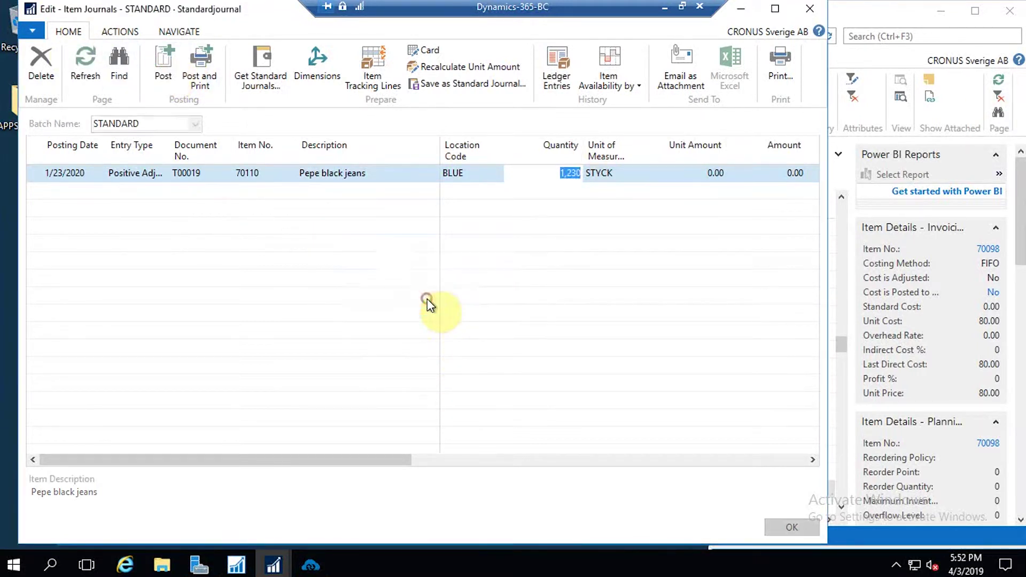
click(488, 300)
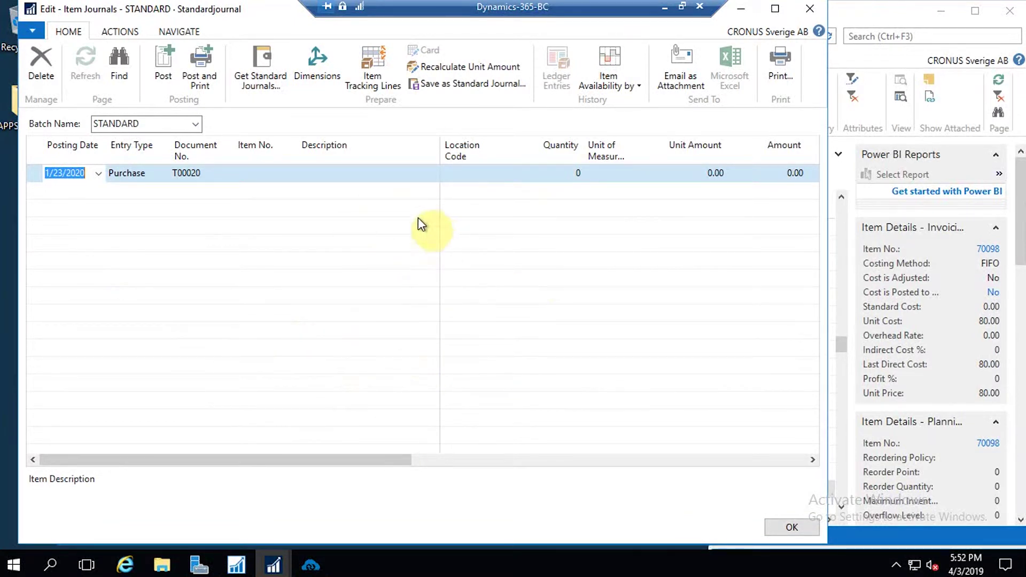
click(311, 566)
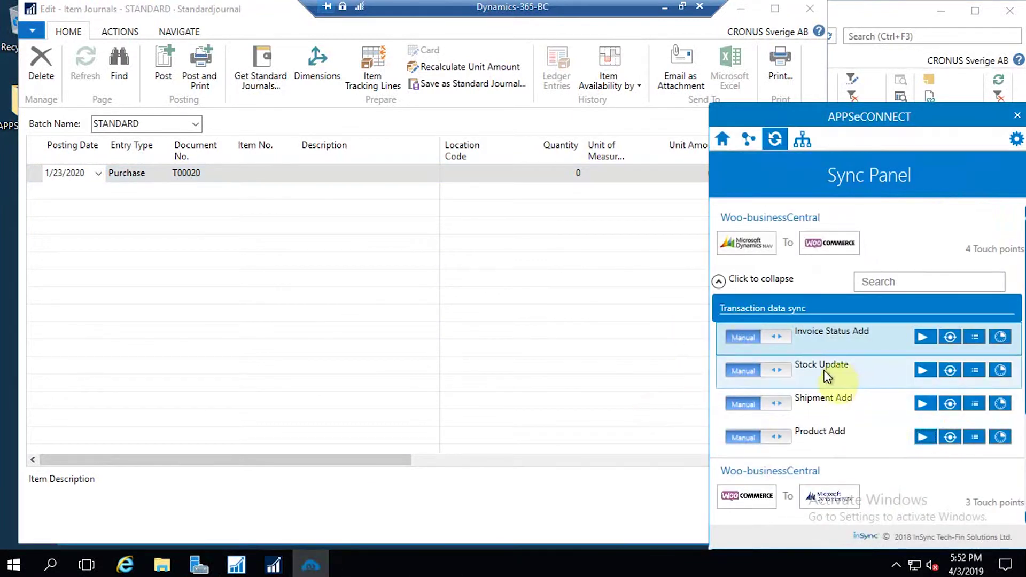
- Run the Stock Update sync to WooCommerce, then minimise the remote session to reach the product editor
click(924, 374)
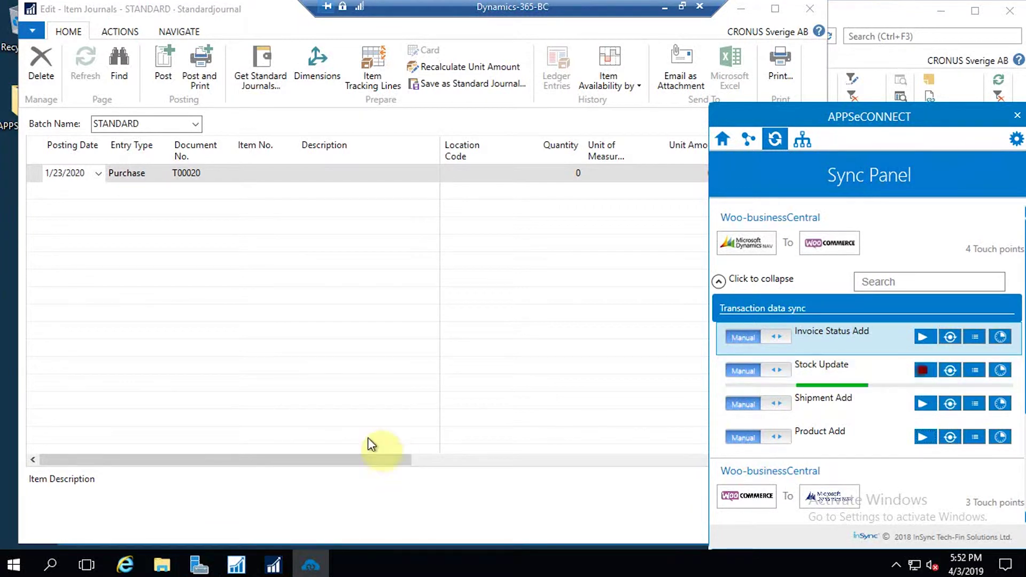
click(422, 398)
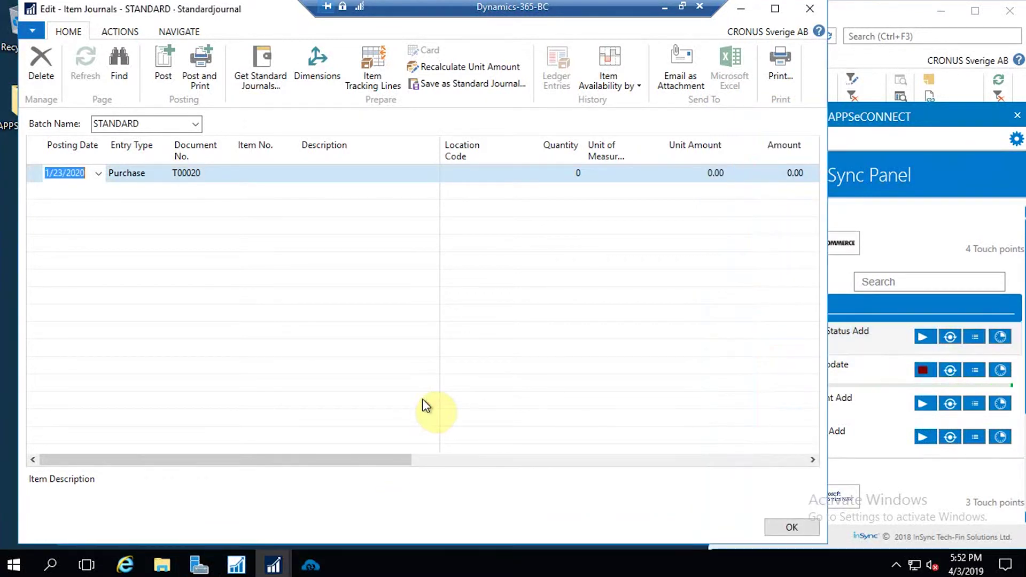
click(661, 7)
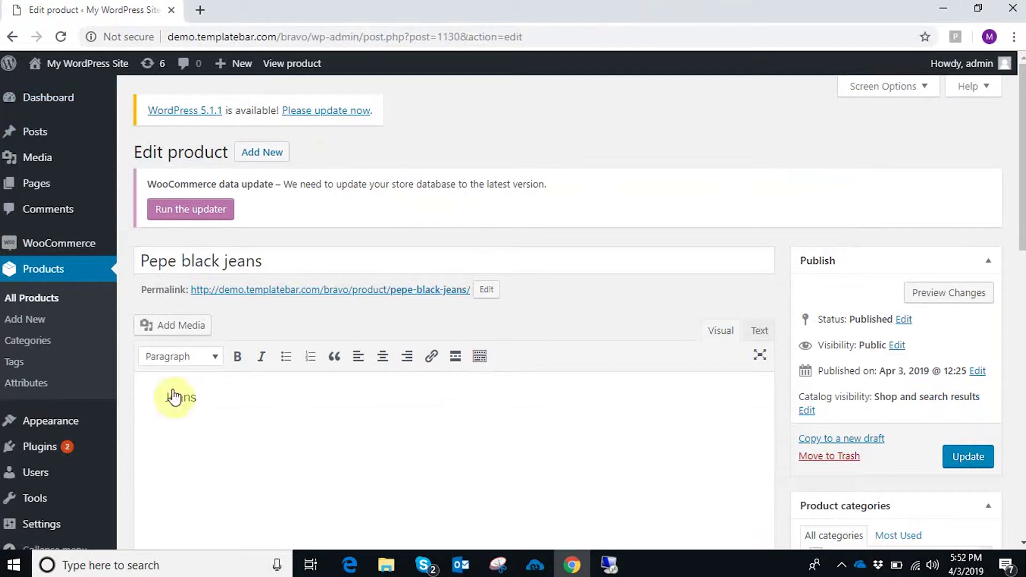
- Check the All Products list: Pepe black jeans (SKU 70110) is in stock with 1230 units
click(51, 275)
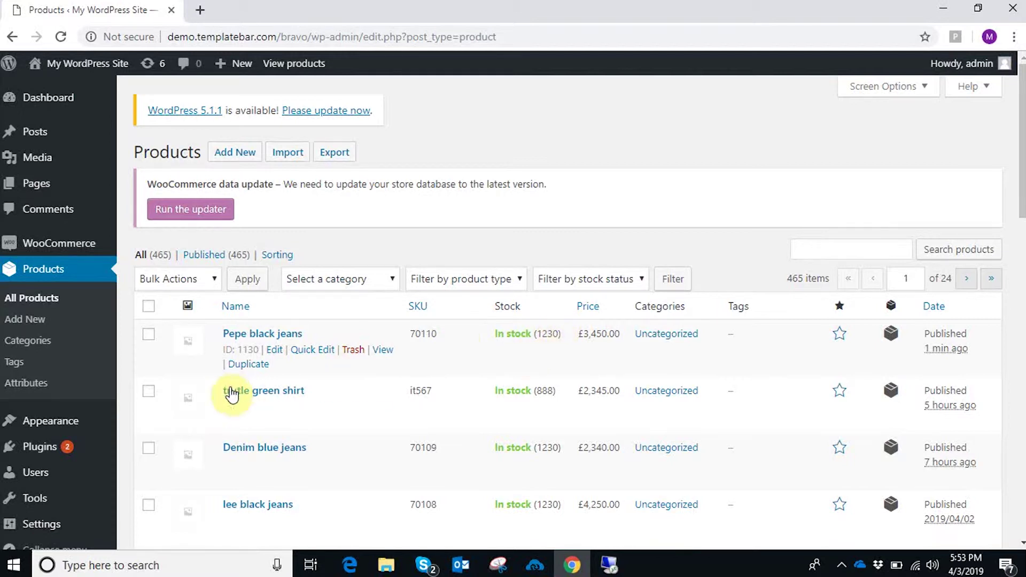
scroll(130, 463, down, 2)
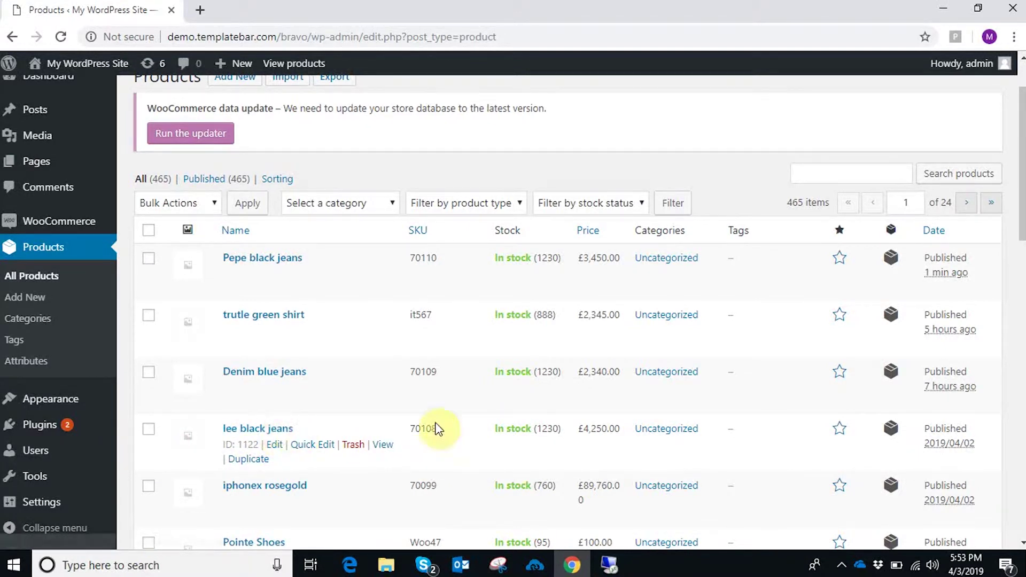
- Start a new WooCommerce order and assign the existing synced customer via customer search
mouse_move(48, 224)
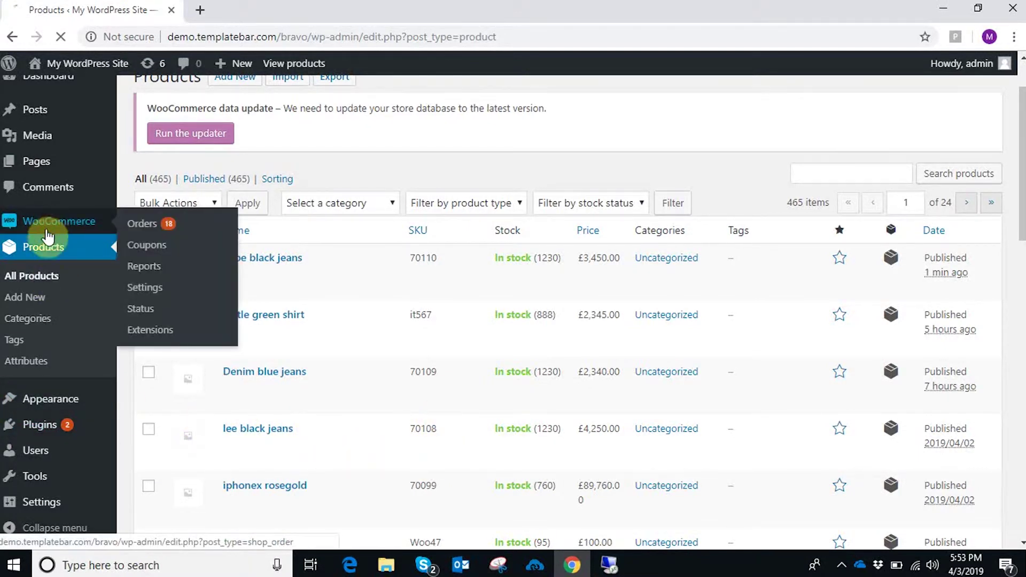
click(150, 220)
click(196, 159)
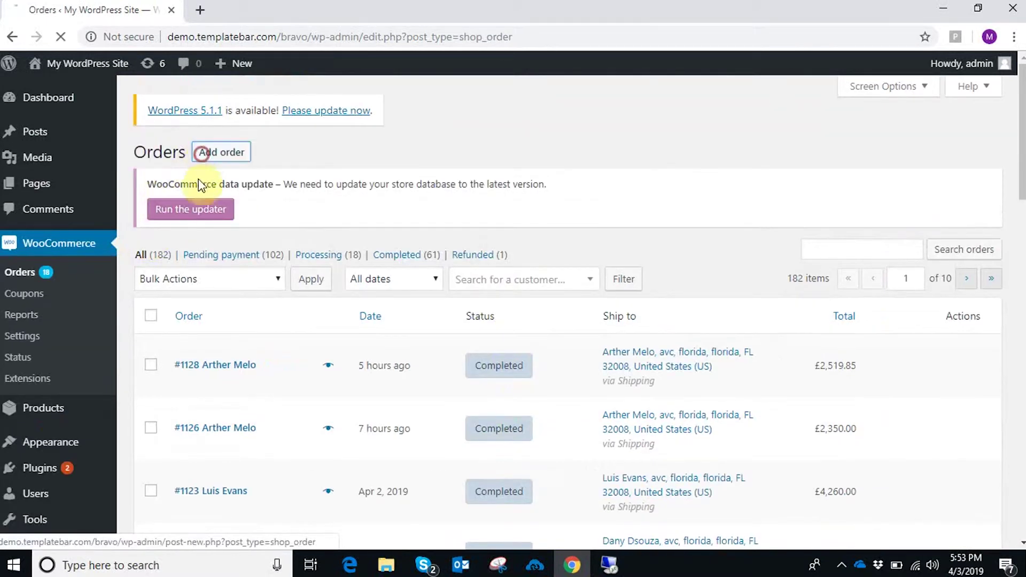
scroll(238, 369, down, 3)
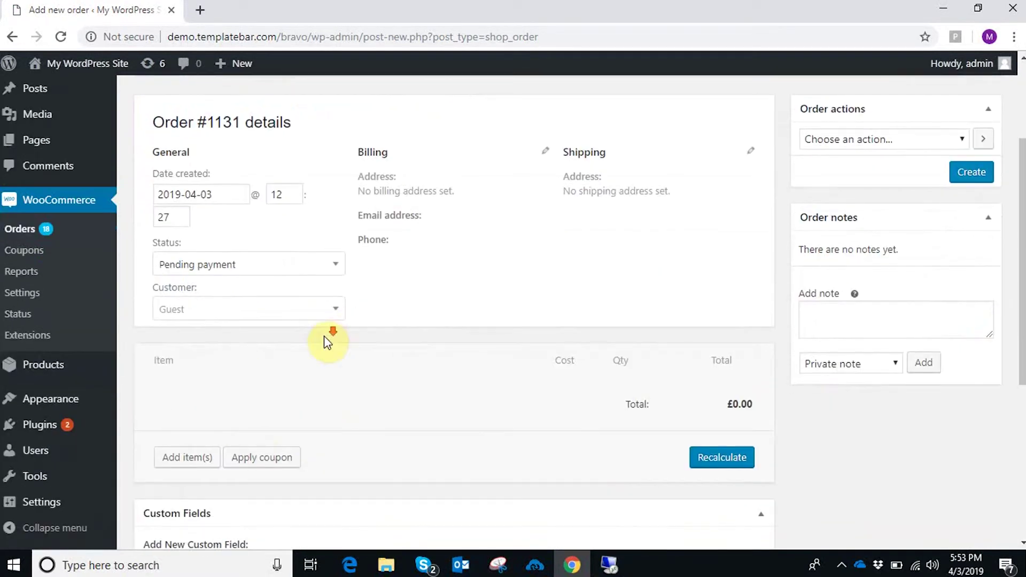
scroll(327, 342, down, 1)
click(275, 233)
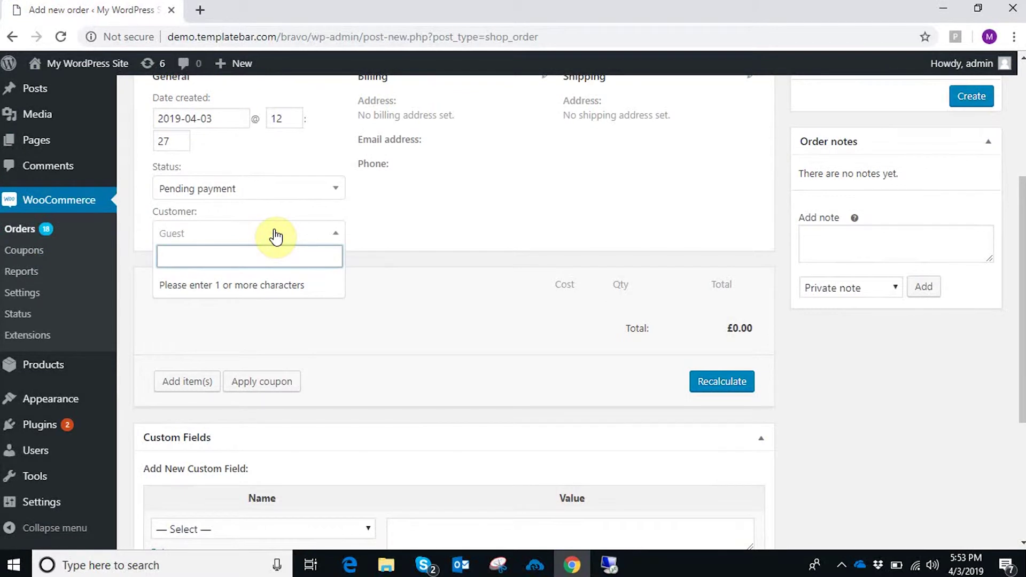
text(Samuel)
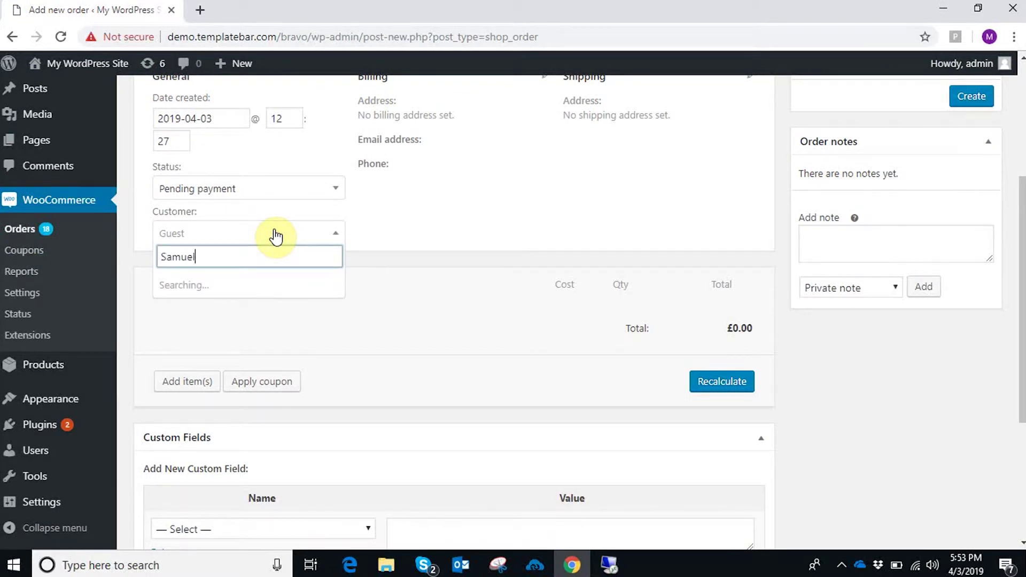
click(224, 297)
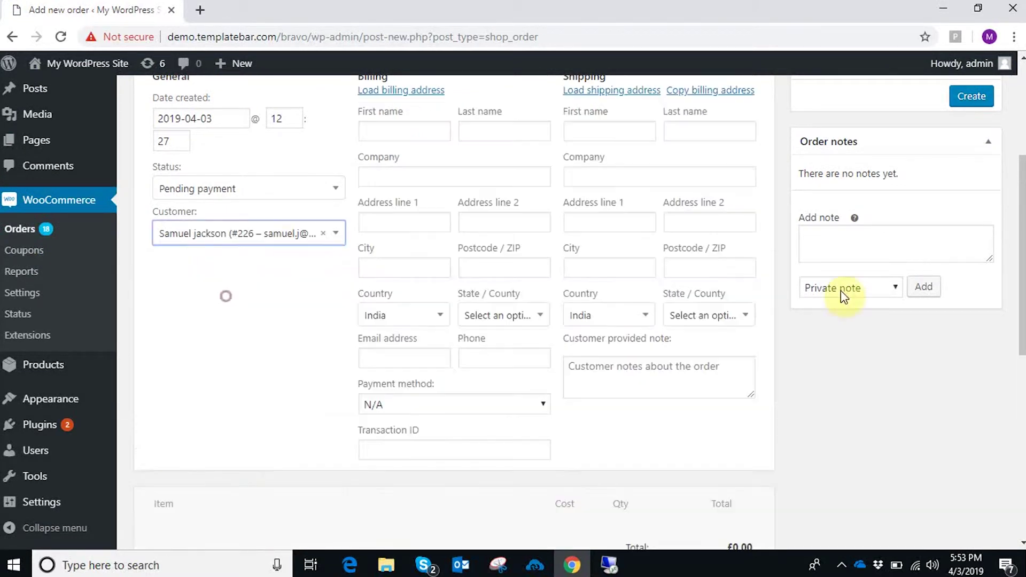
- Set both the billing and shipping State/County to Florida
click(508, 317)
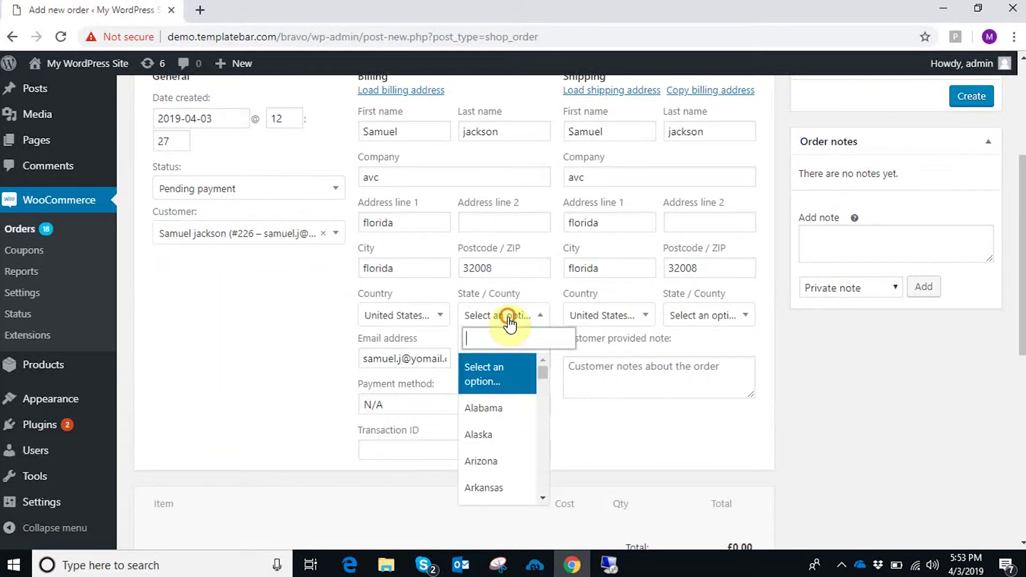
text(d)
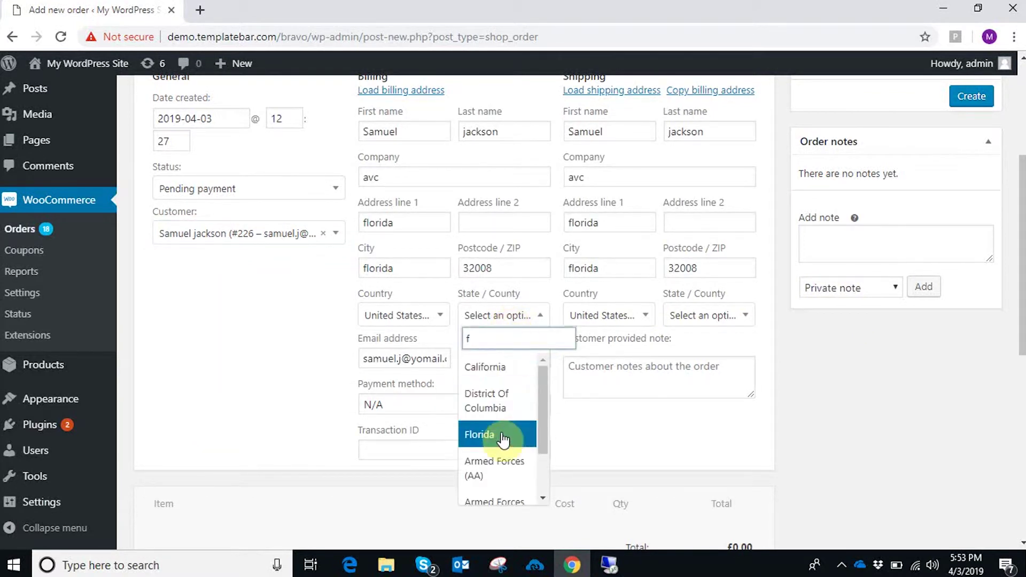
click(516, 414)
click(625, 317)
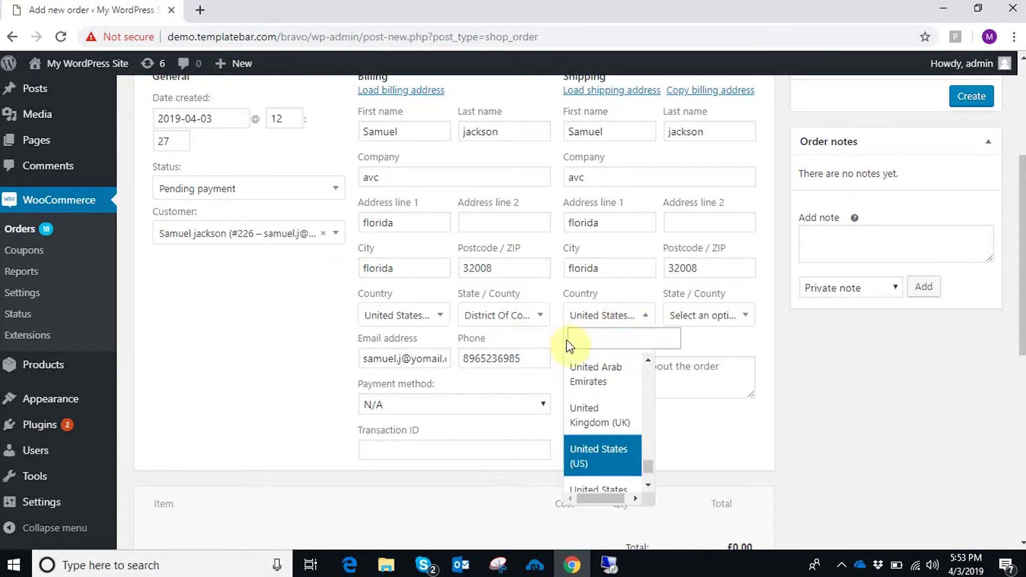
click(508, 315)
text(f)
click(489, 430)
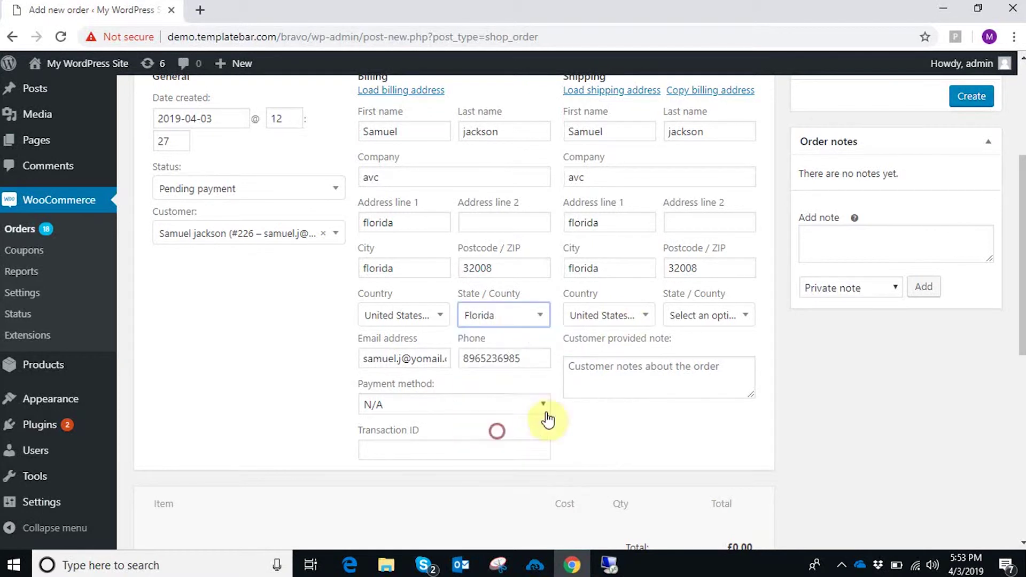
click(708, 318)
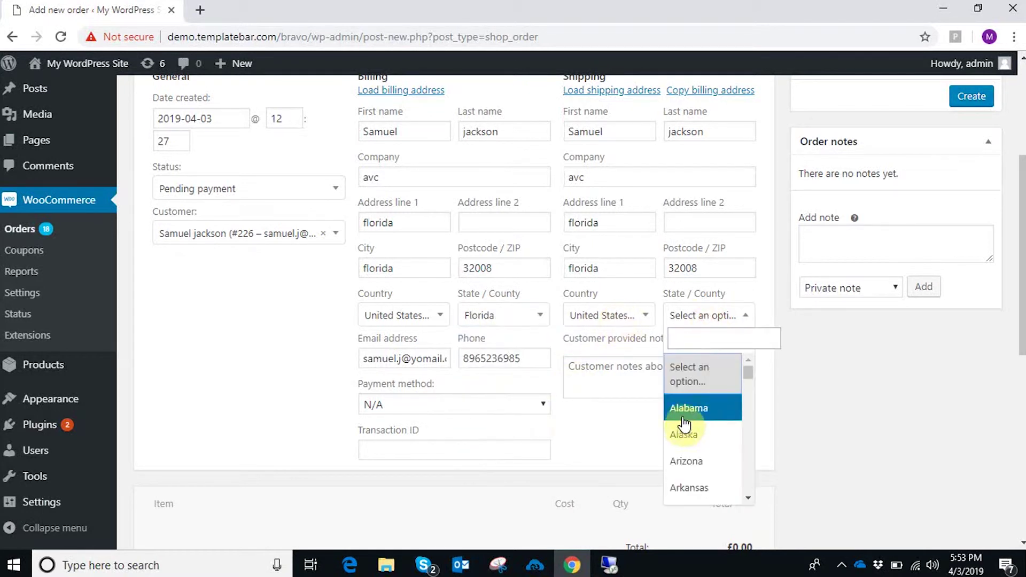
text(f)
click(697, 442)
scroll(623, 408, down, 4)
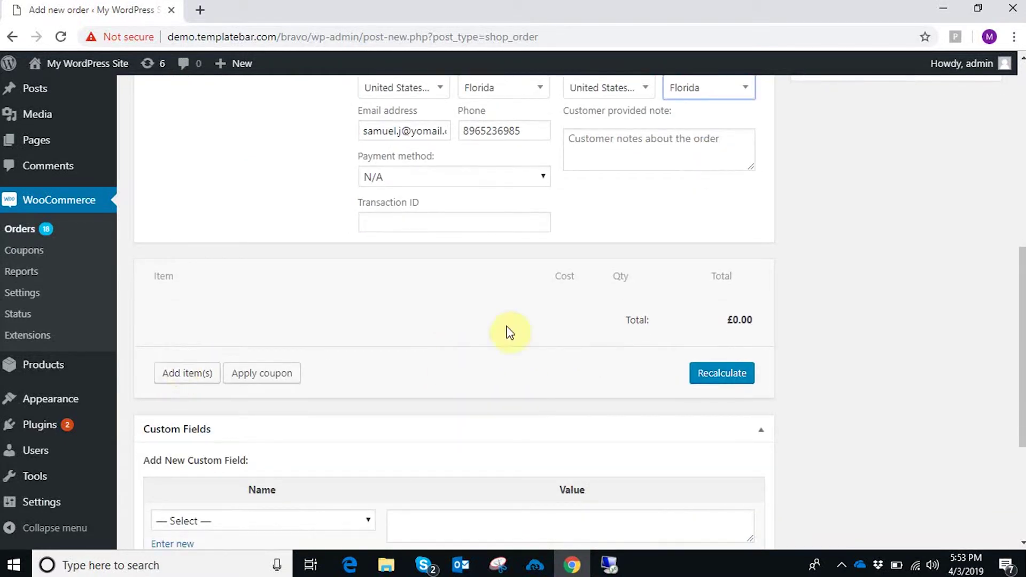
- Add Pepe black jeans (70110) to the order as a line item
click(191, 377)
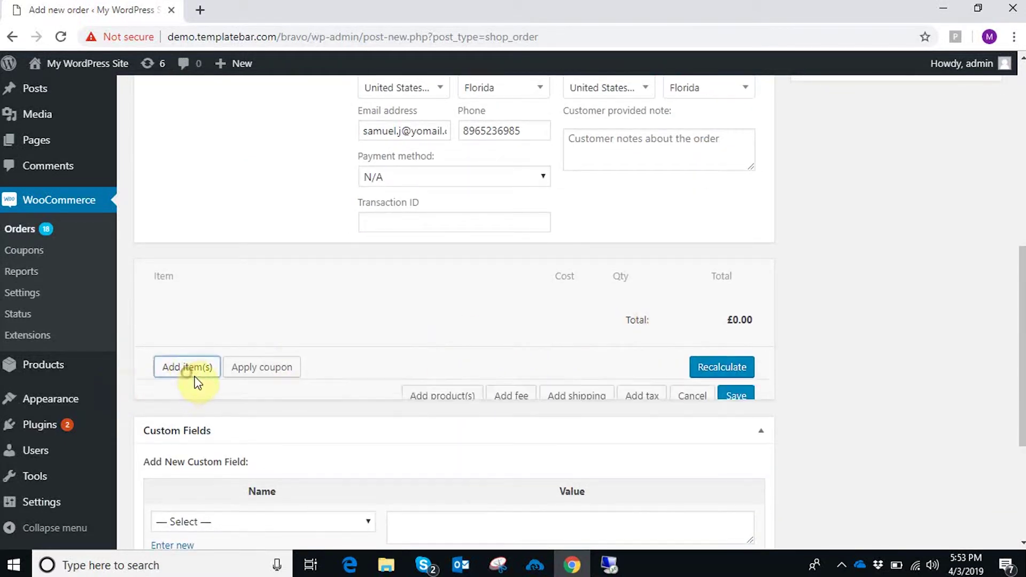
click(433, 381)
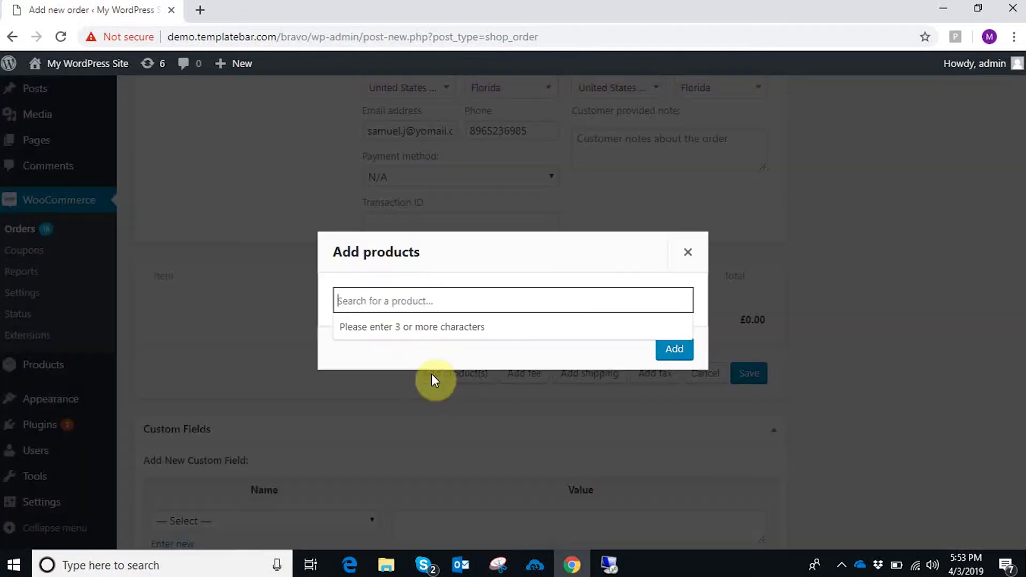
click(406, 302)
text(pepe)
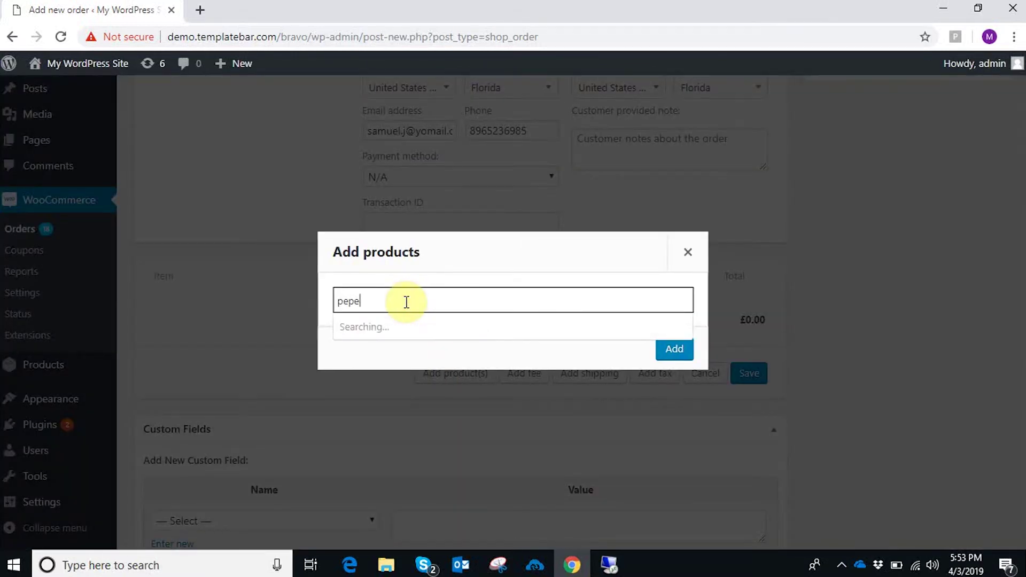
click(406, 324)
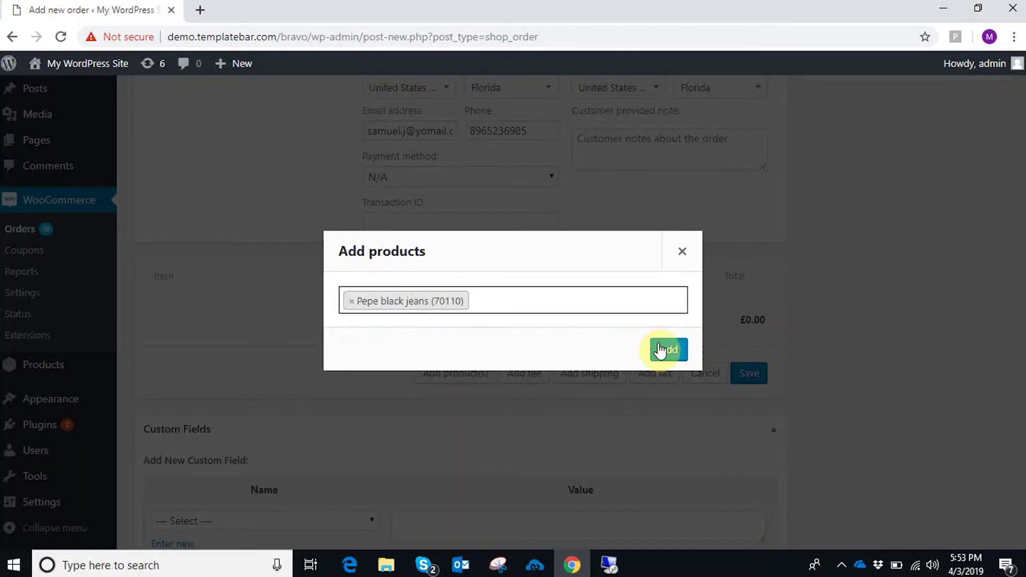
click(669, 349)
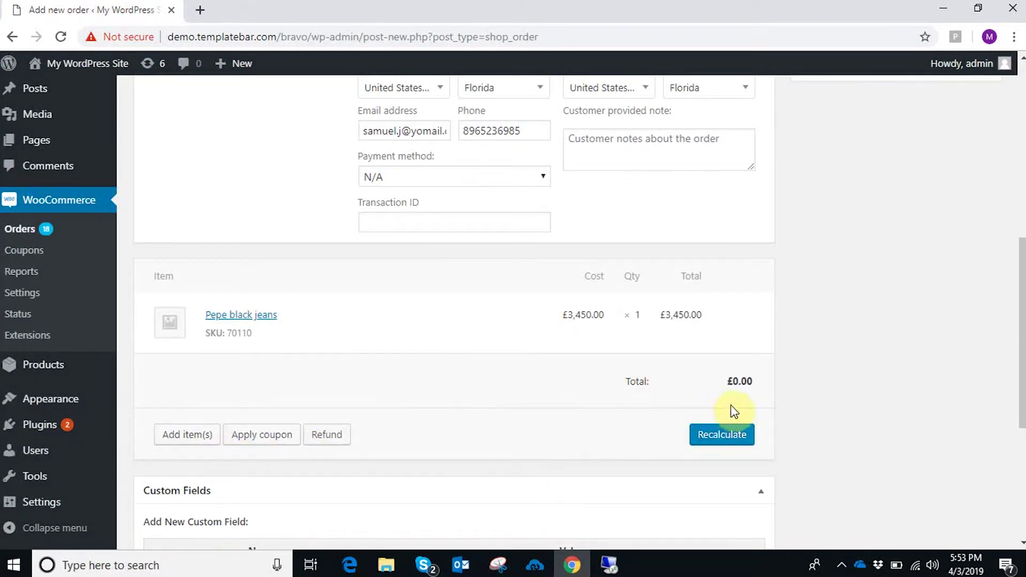
click(719, 321)
- Add a Flat rate shipping line costing 10 and save it
click(564, 472)
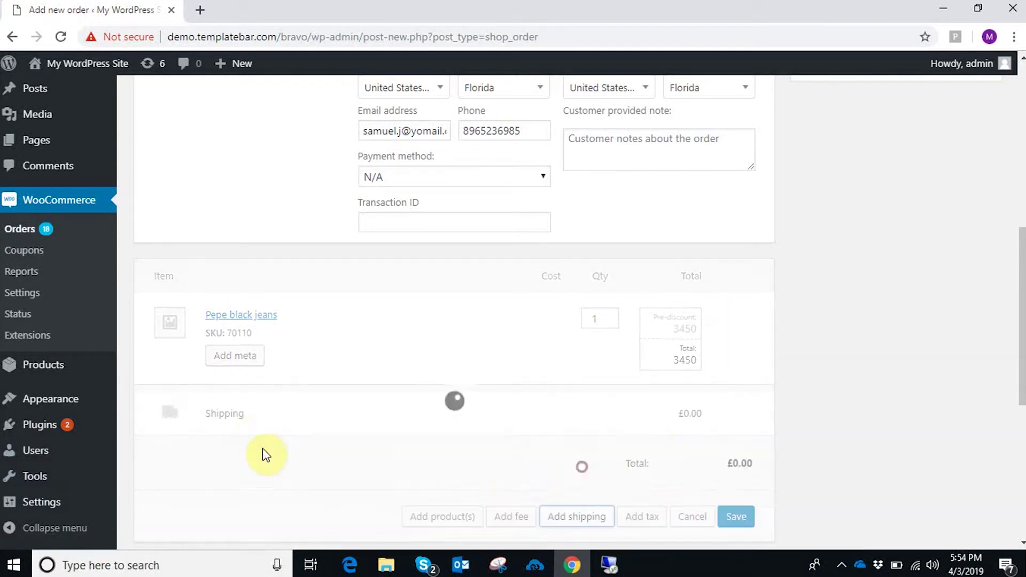
click(730, 413)
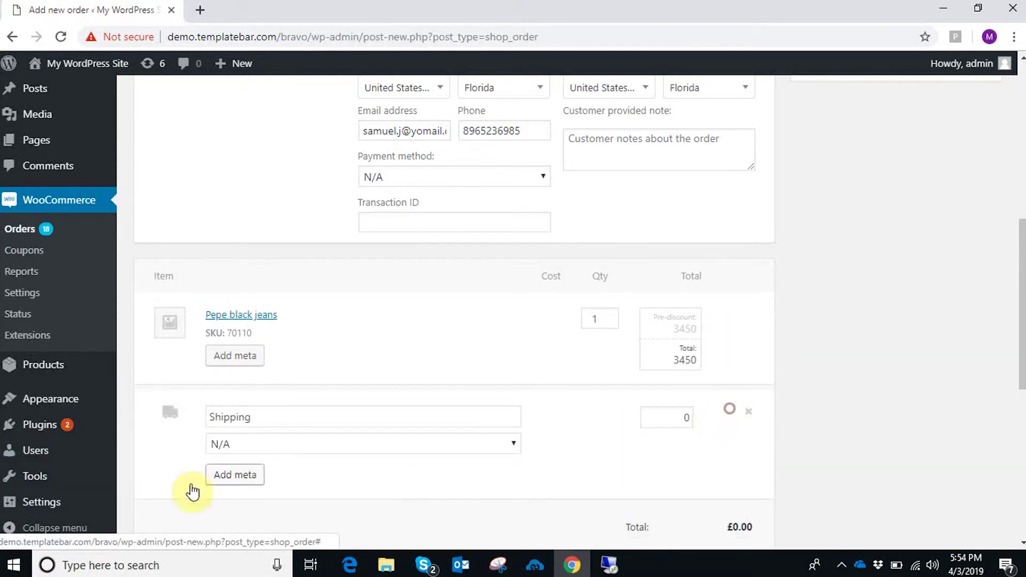
click(387, 435)
click(321, 493)
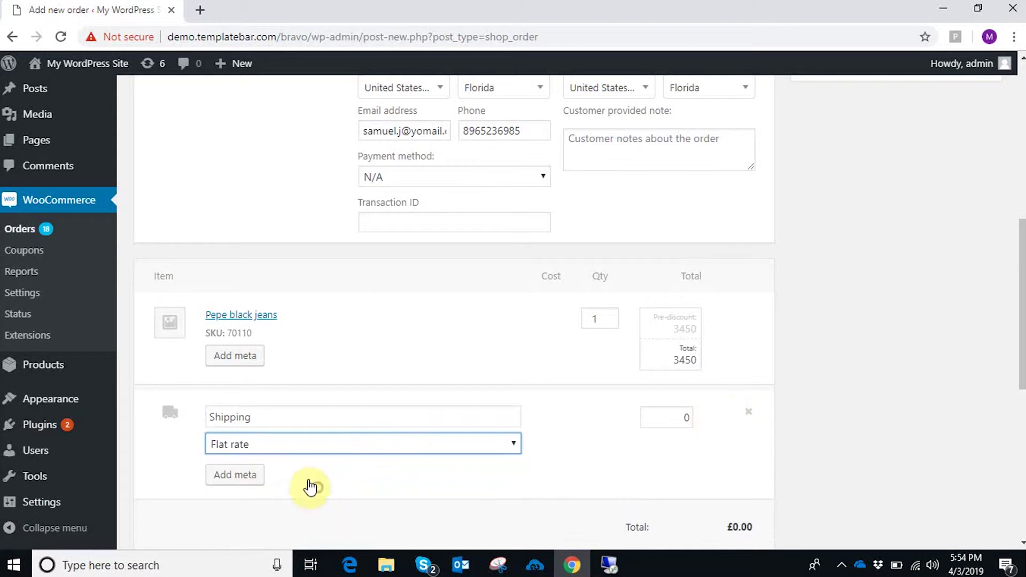
click(687, 419)
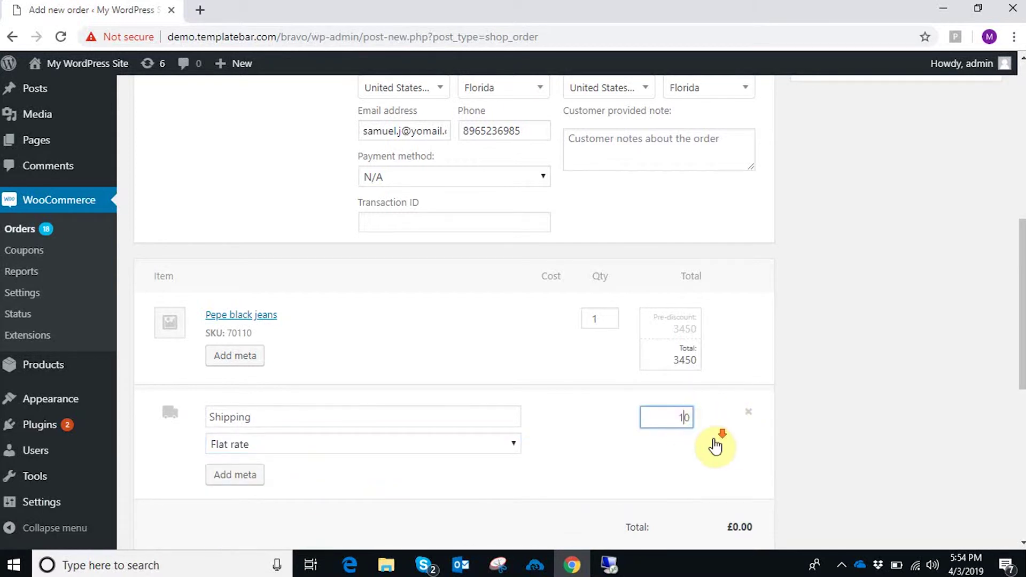
text(10)
scroll(704, 437, down, 3)
click(736, 428)
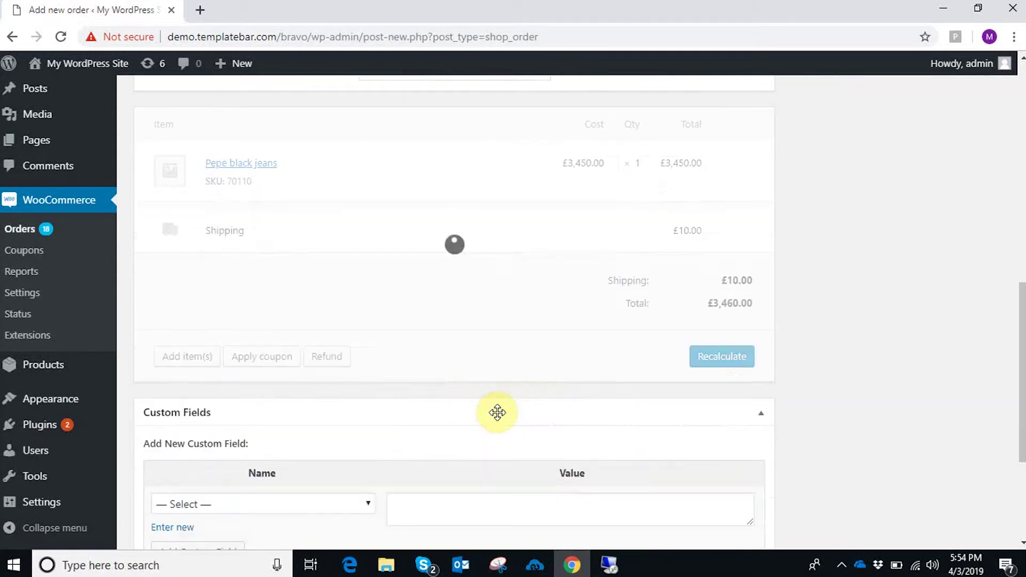
- Create the order, totalling £3,460.00
scroll(941, 369, up, 10)
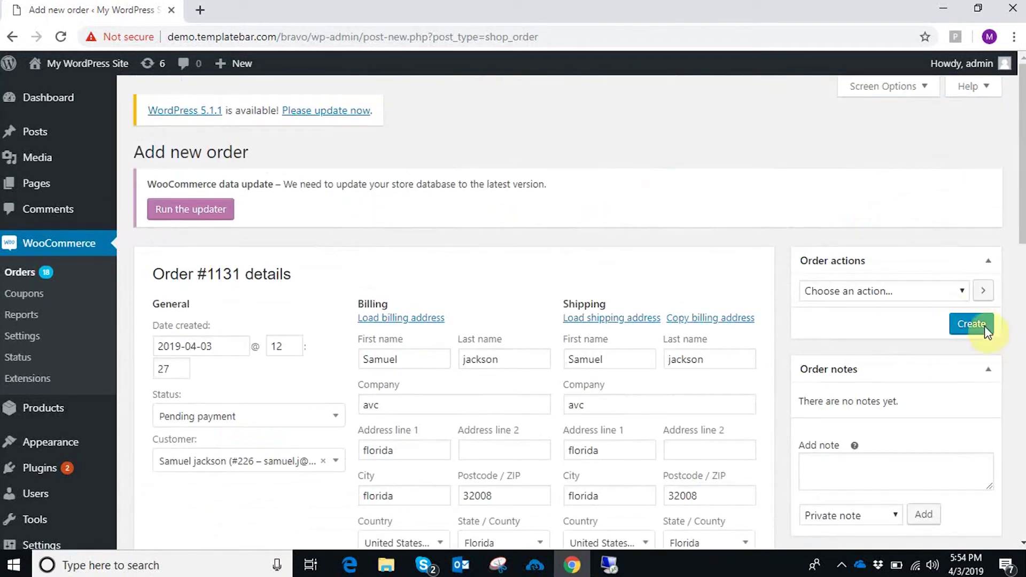
click(971, 324)
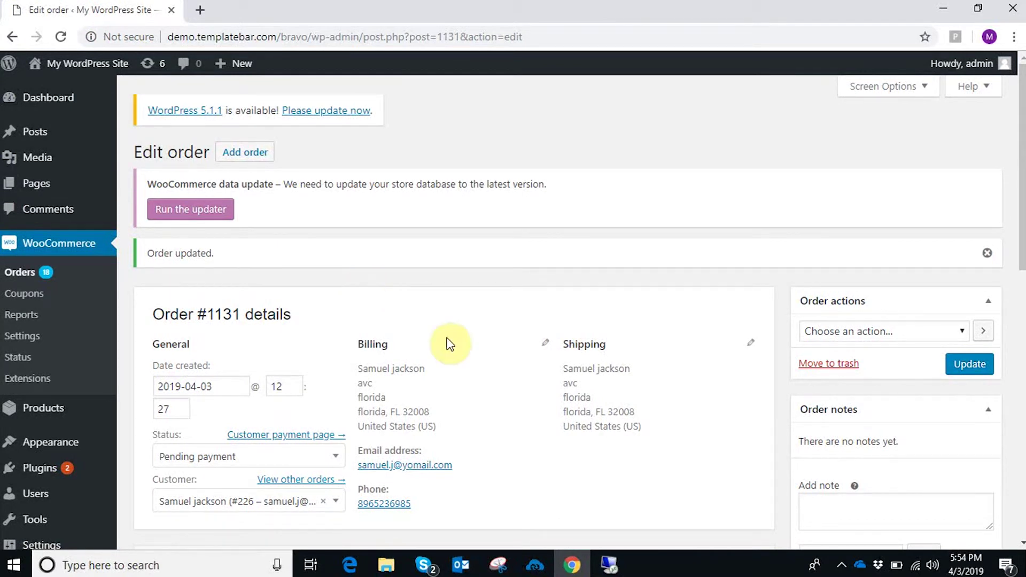
scroll(534, 481, down, 2)
- Back in the APPSeCONNECT Sync Panel, collapse the Woo-businessCentral group and run Sales Order Add
click(620, 570)
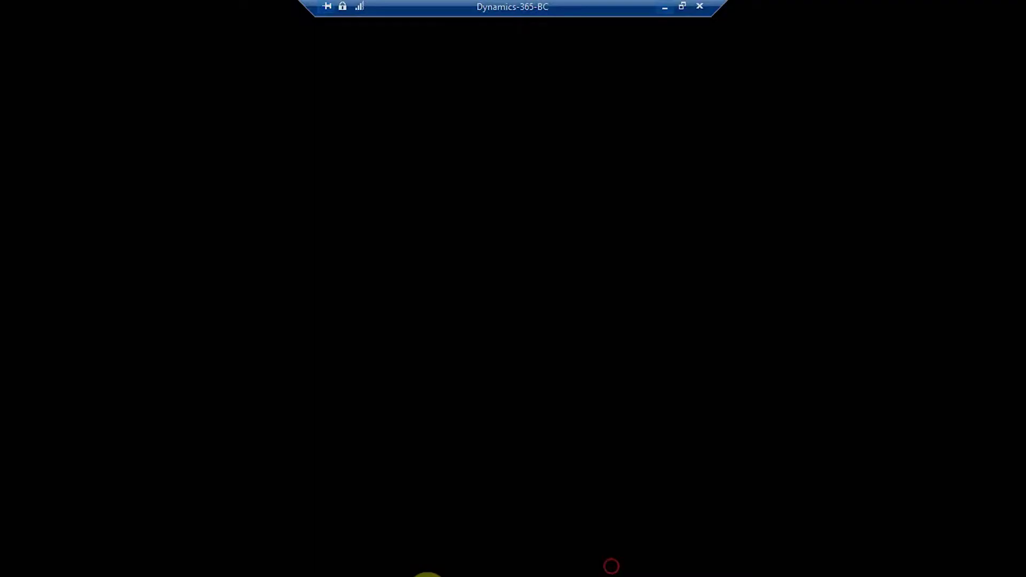
click(807, 13)
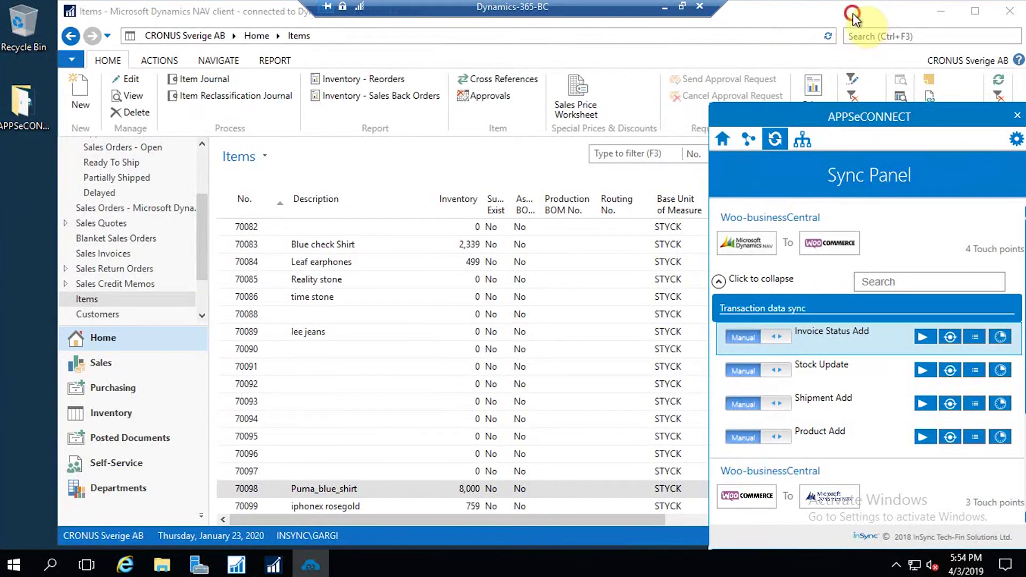
click(864, 23)
click(316, 567)
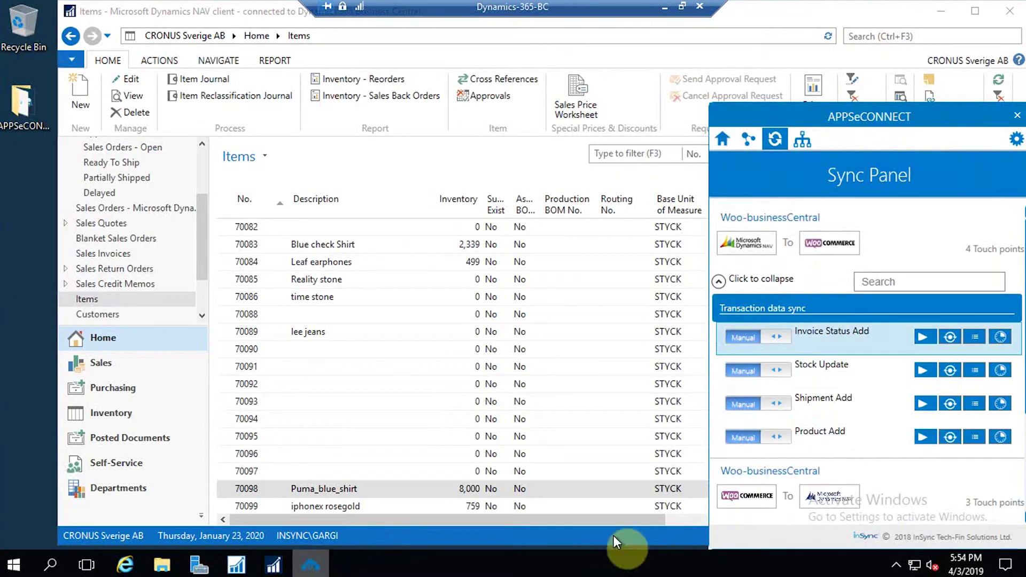
click(719, 283)
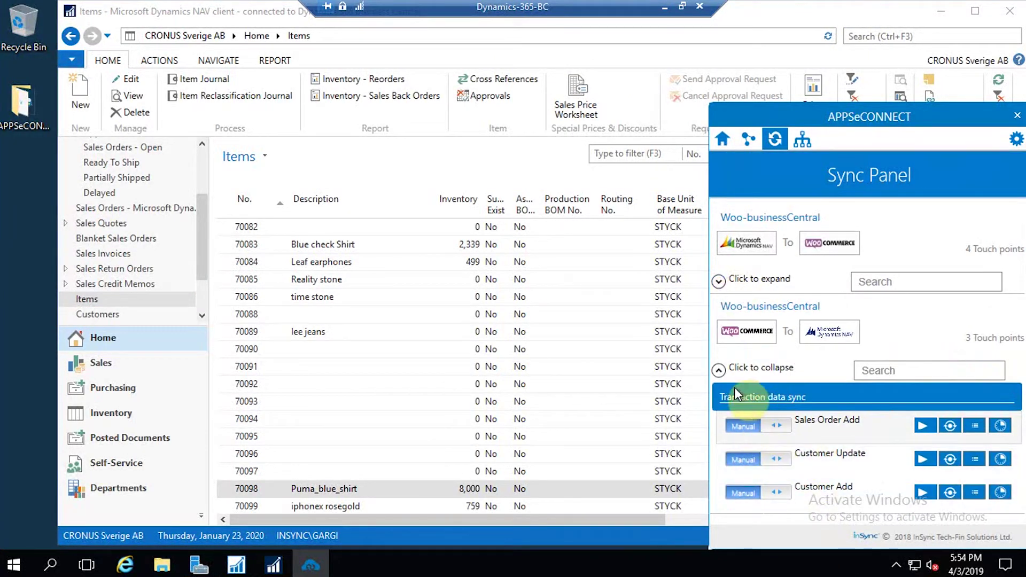
click(923, 424)
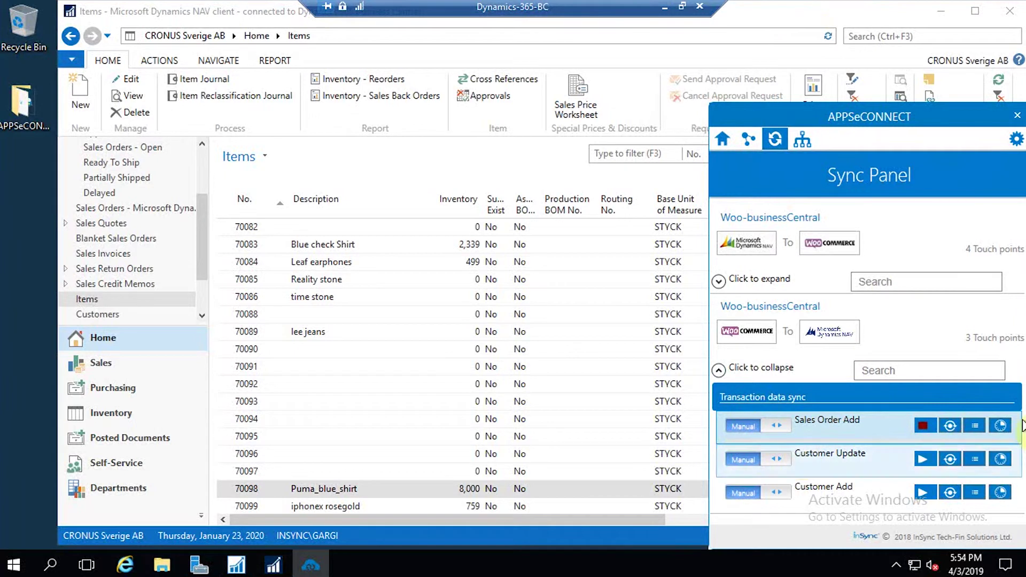
- Open the Sales Orders list in the Business Central session
click(758, 13)
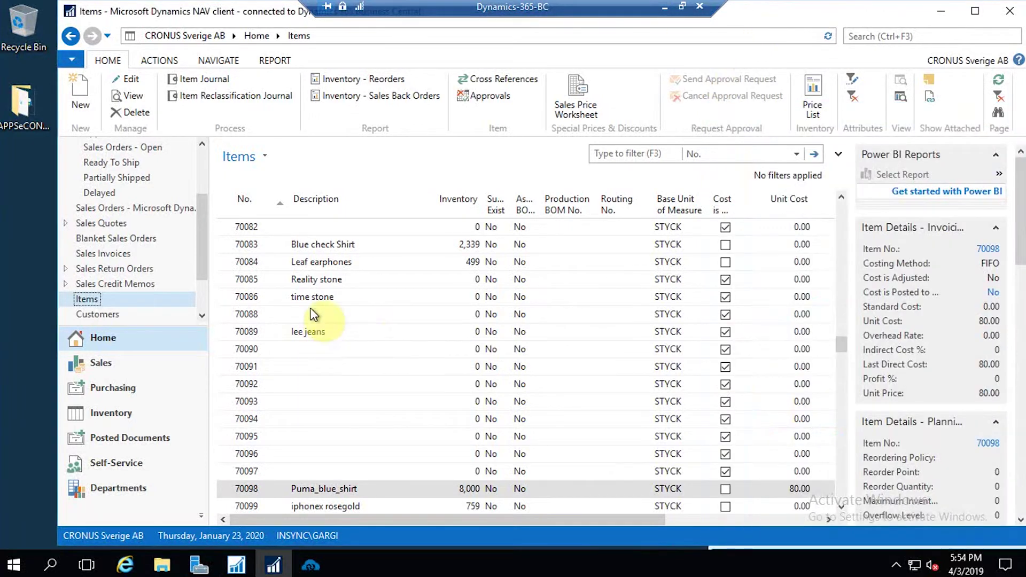
scroll(203, 245, down, 1)
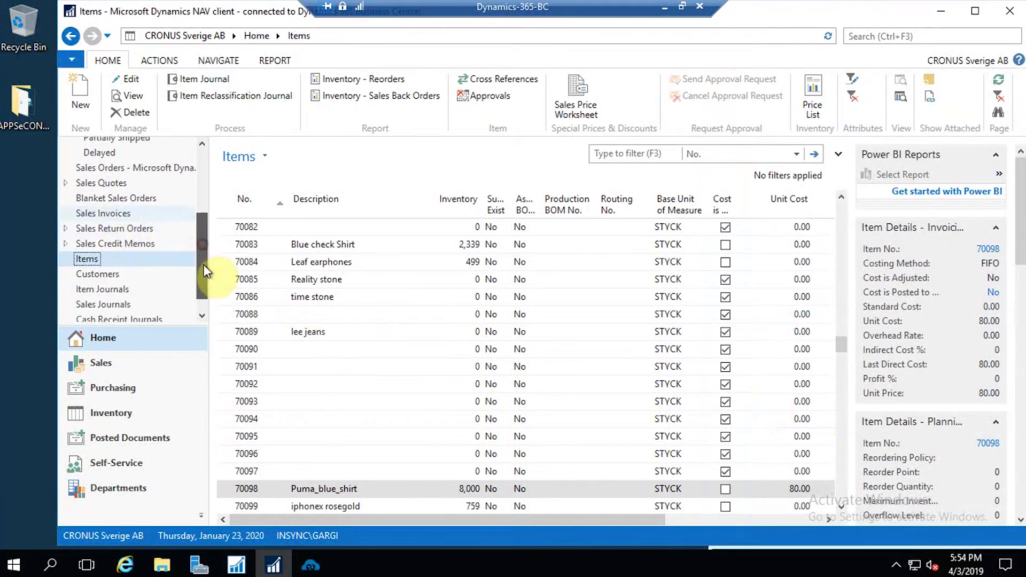
scroll(115, 185, up, 2)
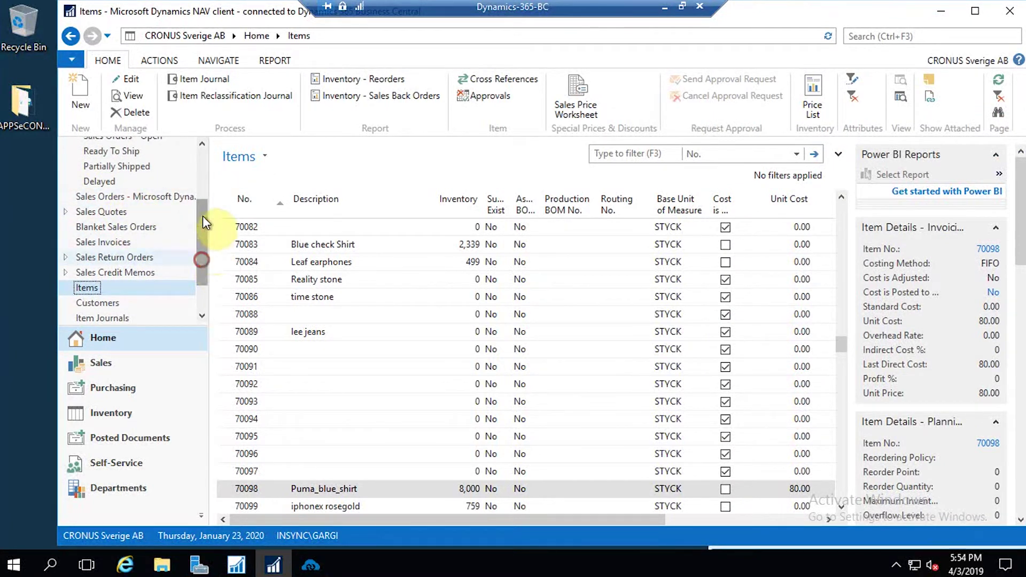
drag(204, 246, 143, 187)
click(119, 166)
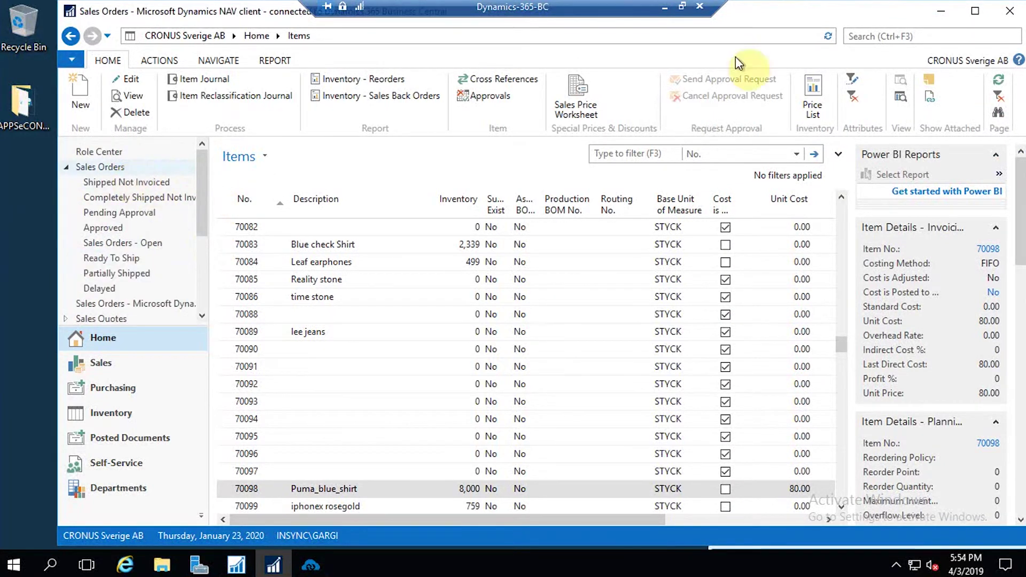
click(667, 4)
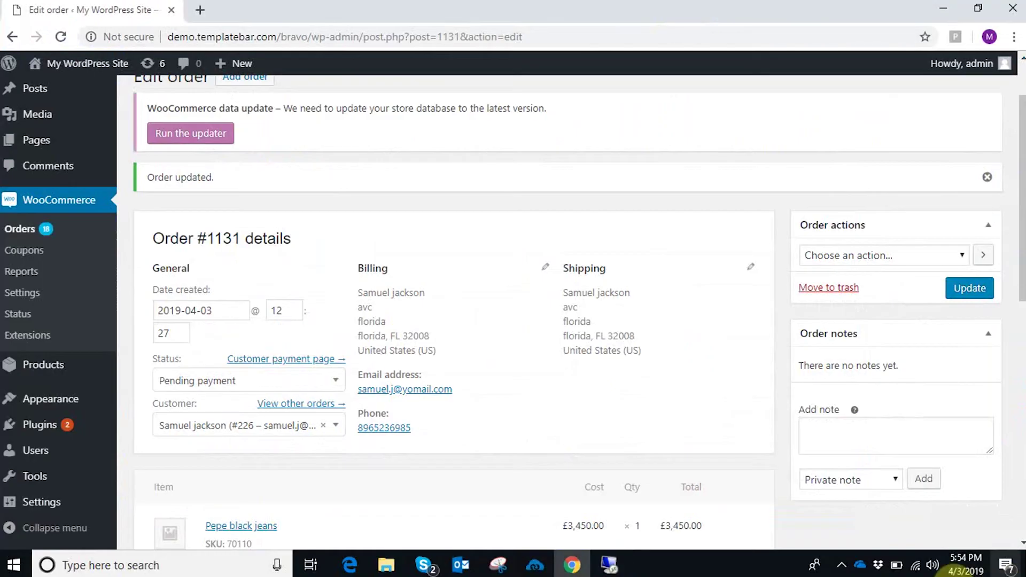
click(842, 558)
right_click(832, 535)
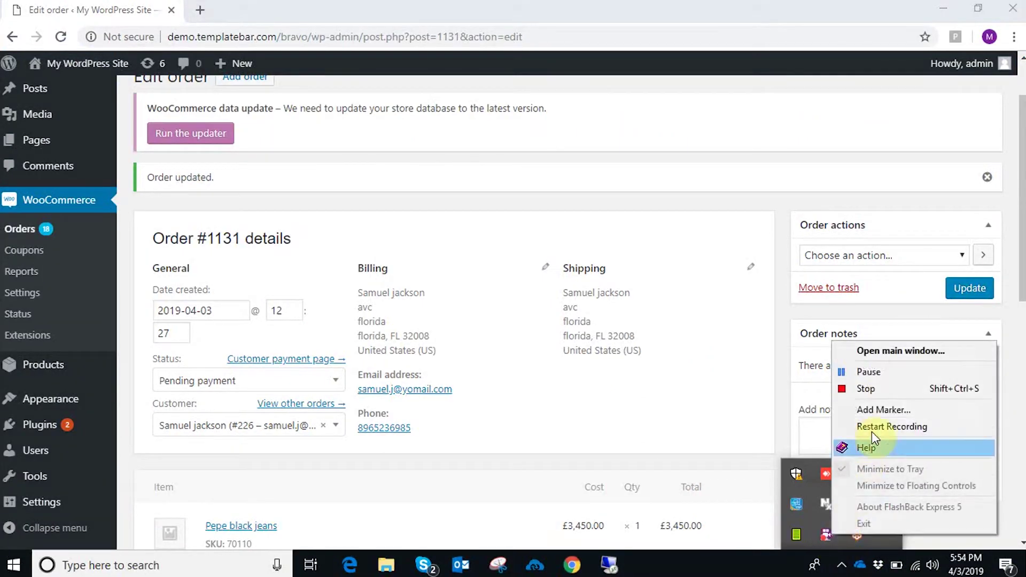
click(872, 374)
click(609, 566)
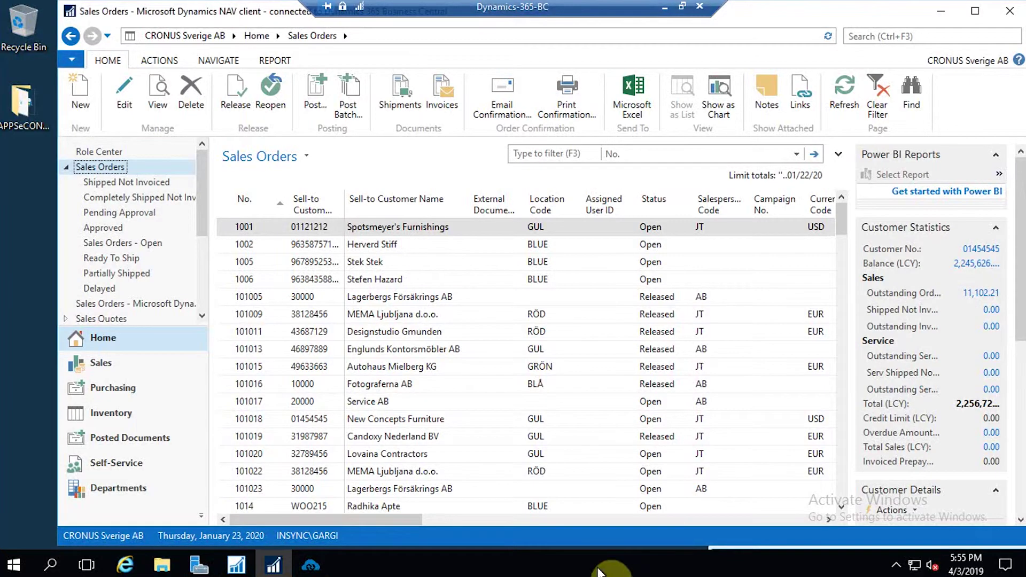
- Filter Sales Orders by the customer's Sell-to Customer Name and open synced order 1026
click(647, 155)
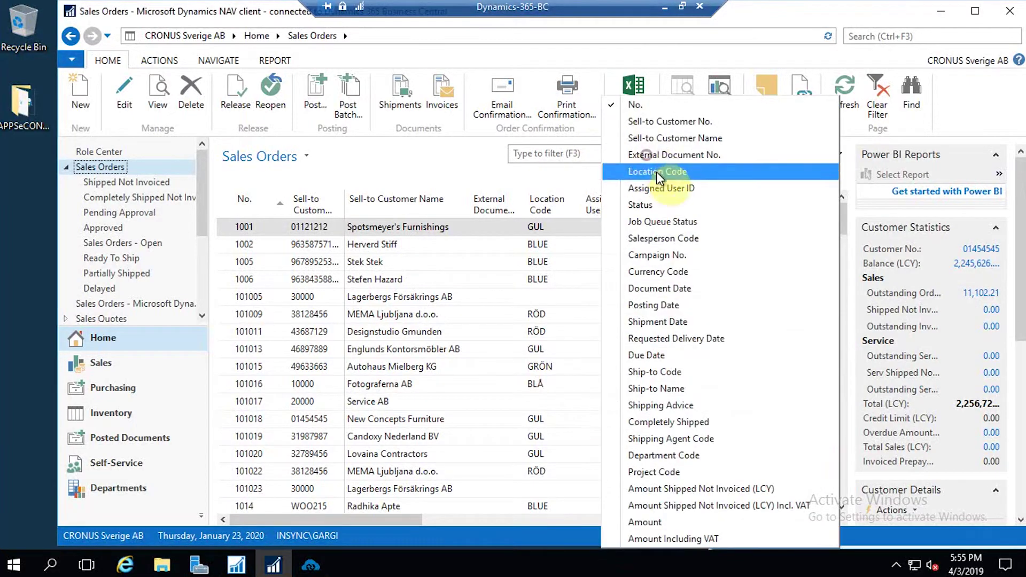
click(653, 138)
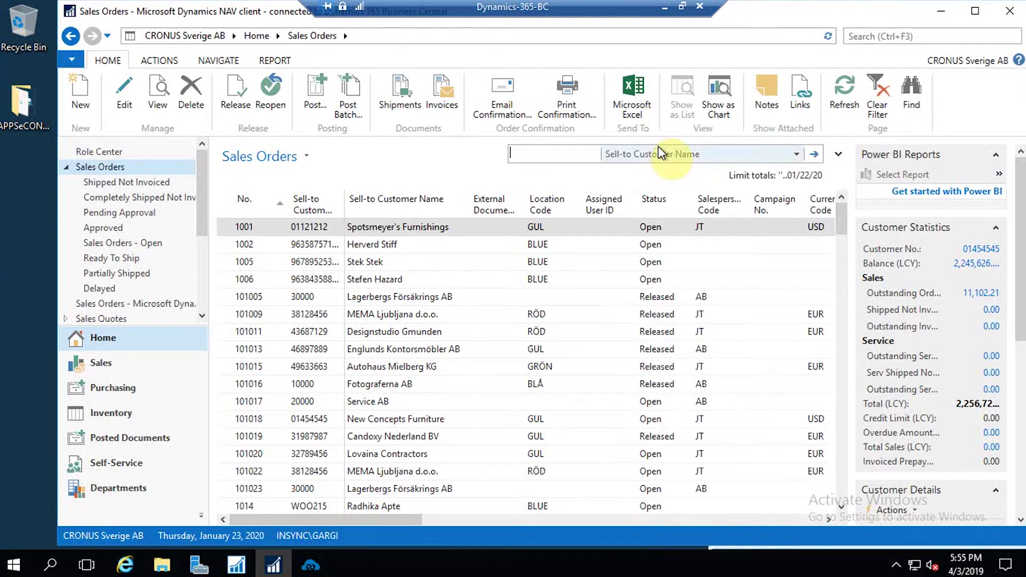
click(550, 156)
text(samuel)
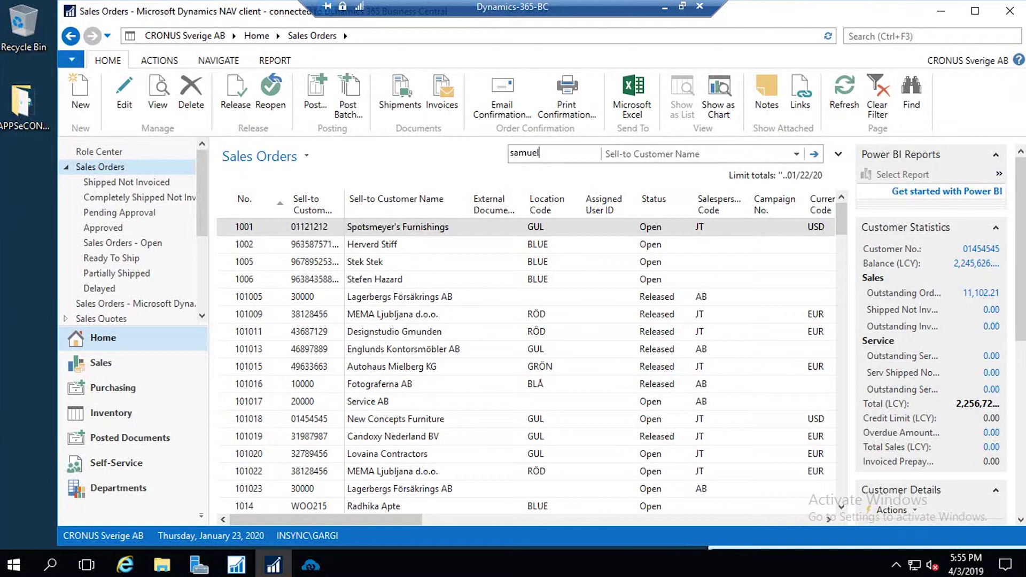
key(Return)
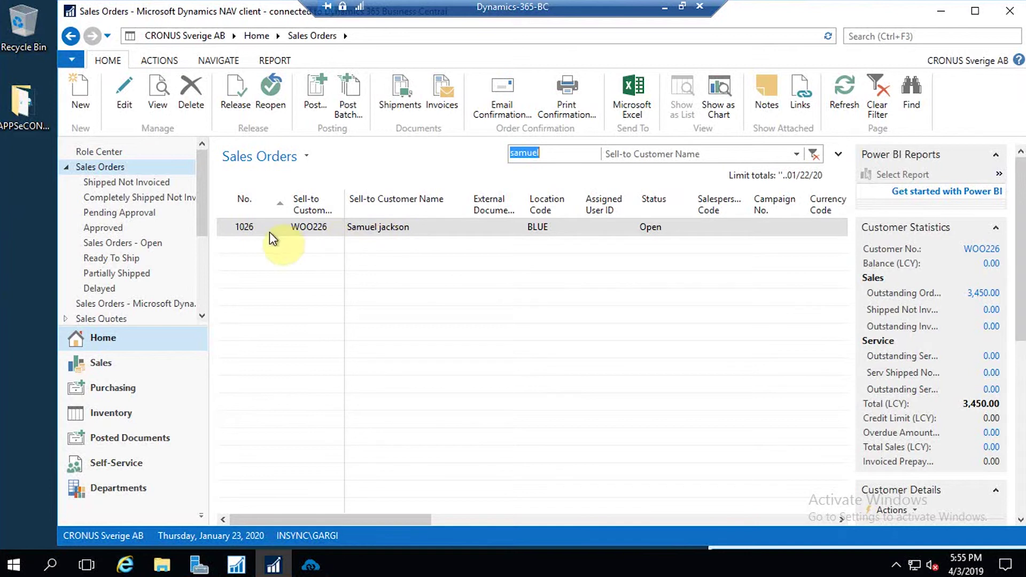
double_click(304, 233)
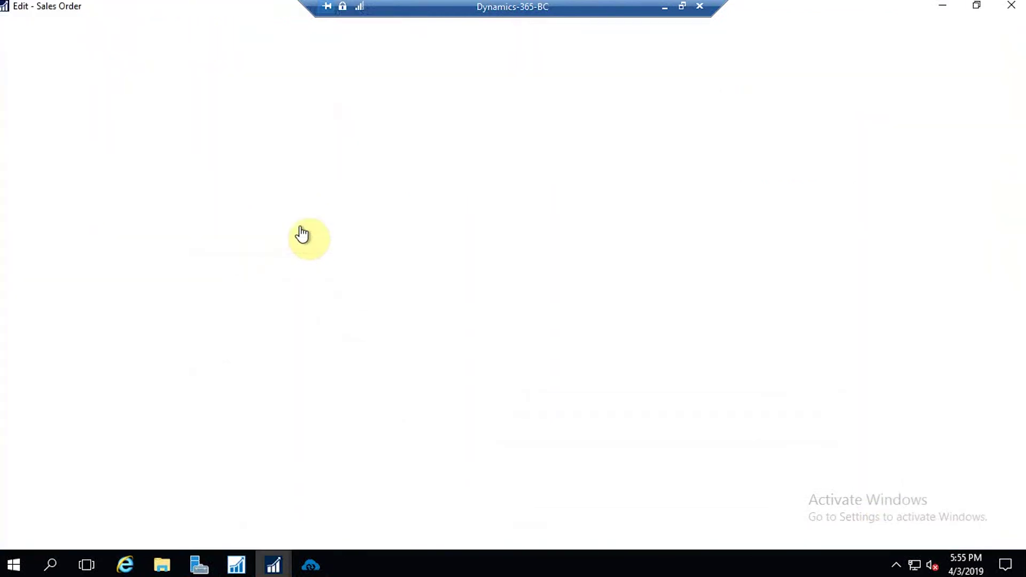
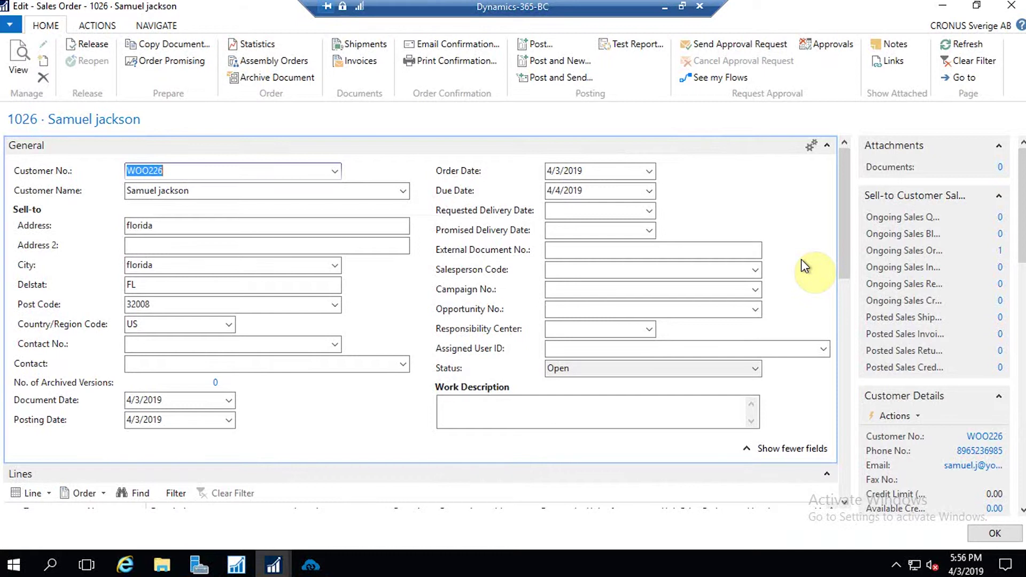
- Post sales order 1026 with Ship and Invoice, review posted invoice 103047, then bring up the APPSeCONNECT Sync Panel
click(538, 45)
click(503, 308)
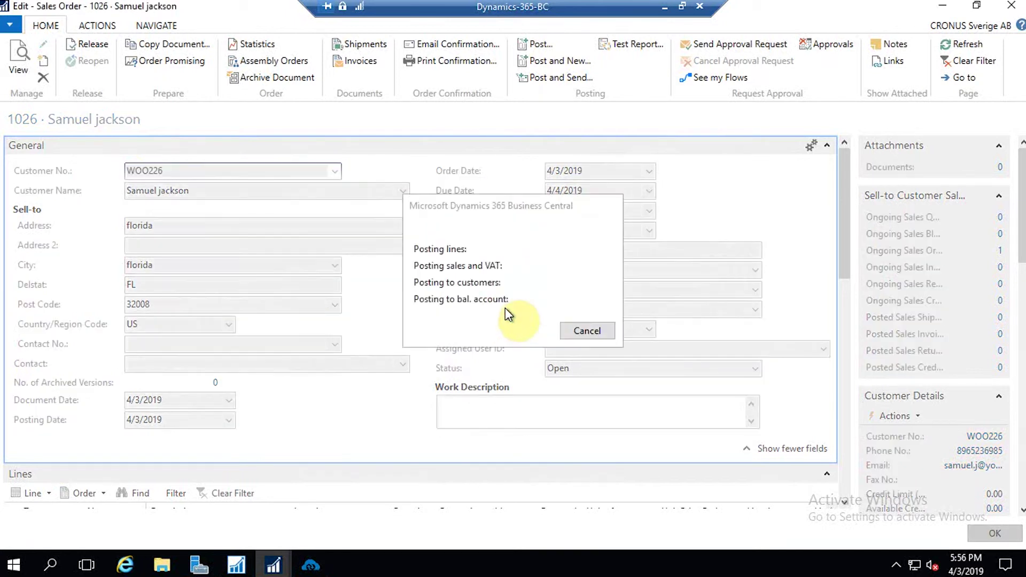
click(577, 315)
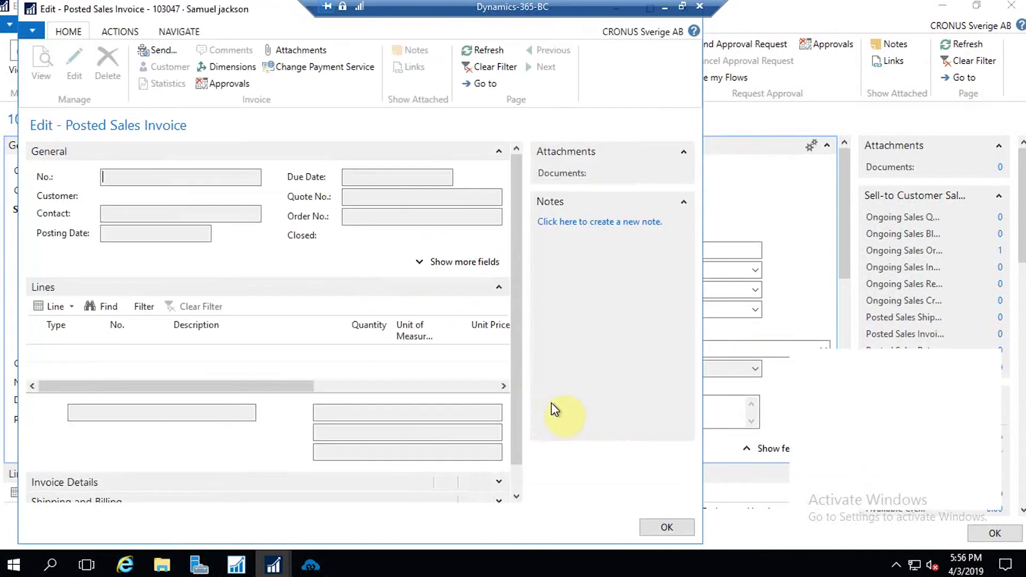
click(669, 527)
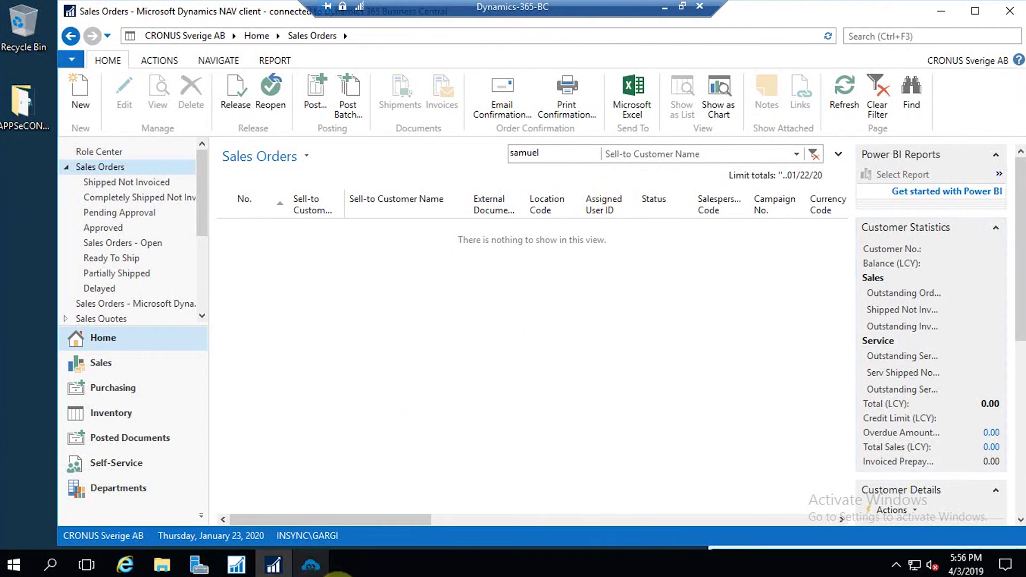
click(311, 565)
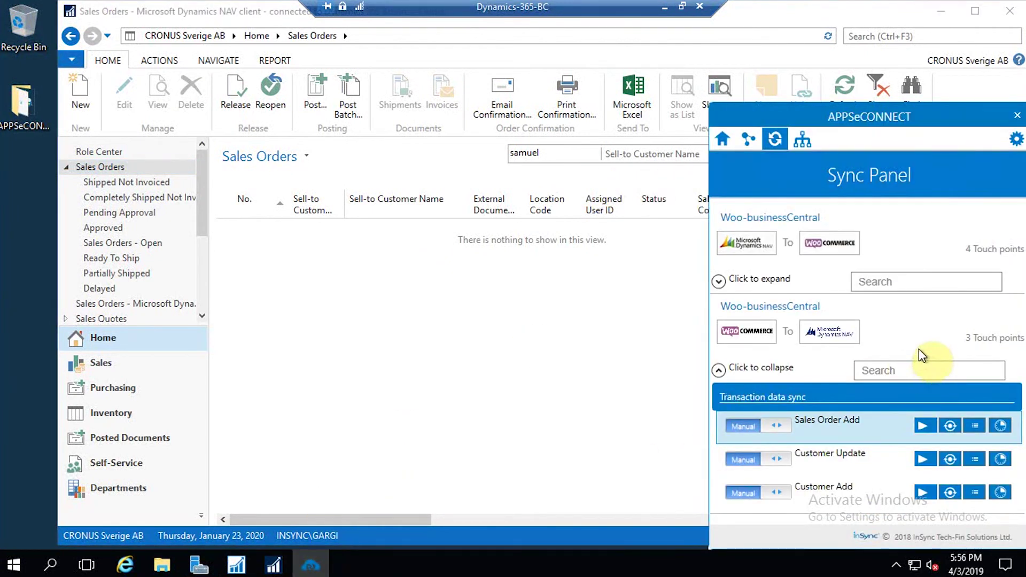
- Expand the Business Central to WooCommerce sync processes and check the WooCommerce orders list
click(718, 282)
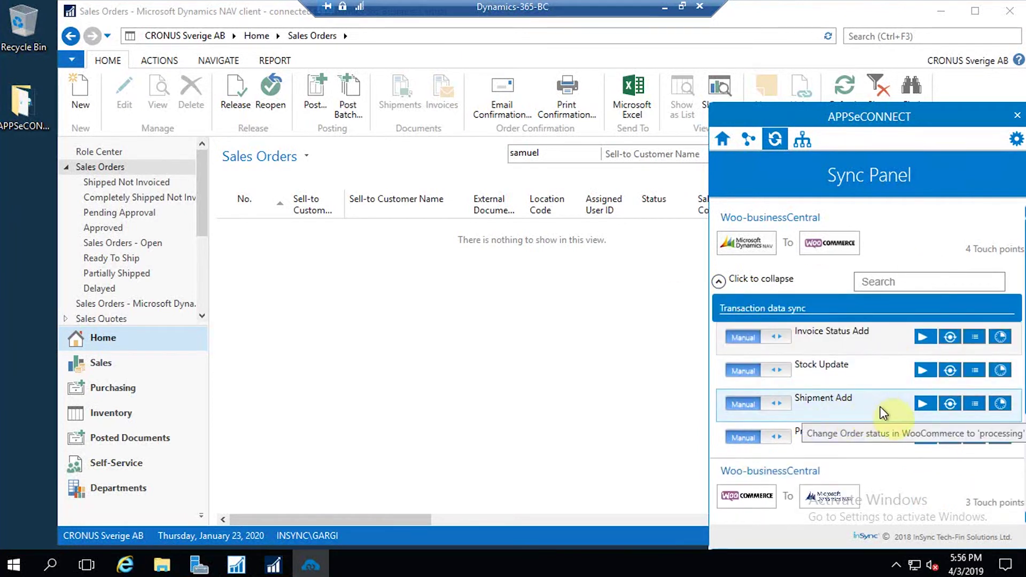
click(667, 8)
click(22, 231)
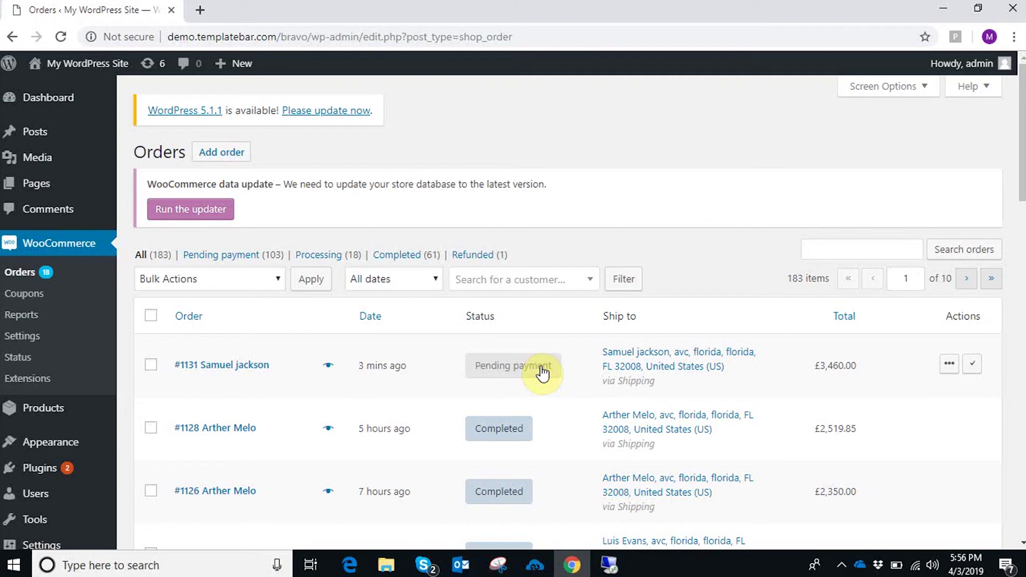
- Run the Shipment Add sync in APPSeCONNECT and return to the WooCommerce orders list
click(610, 565)
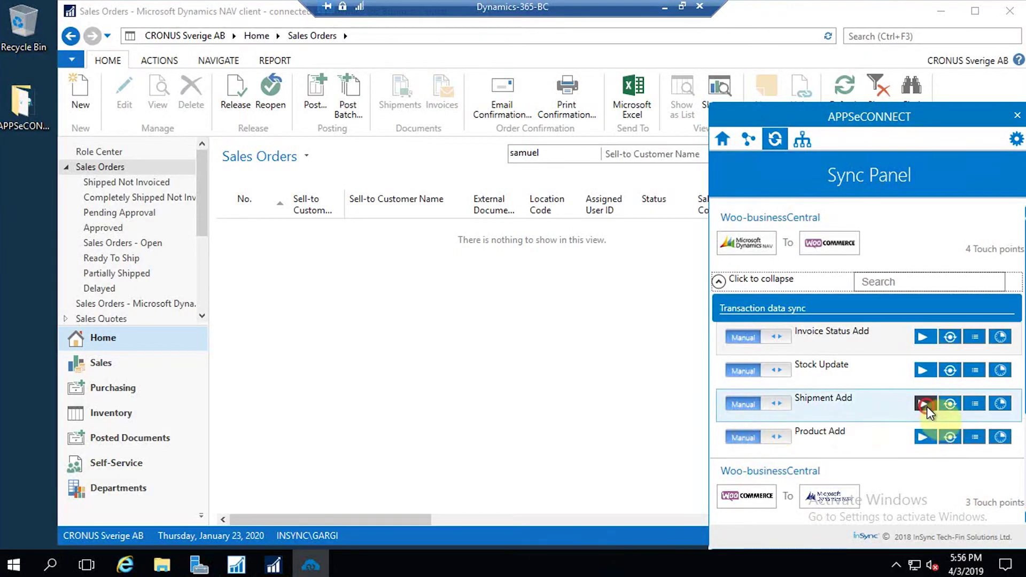
click(923, 404)
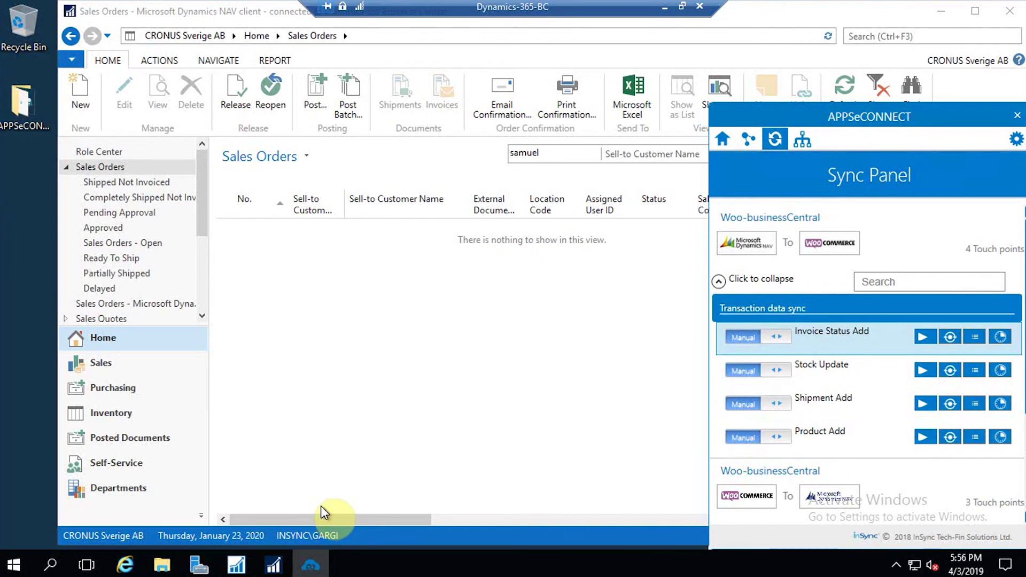
click(666, 13)
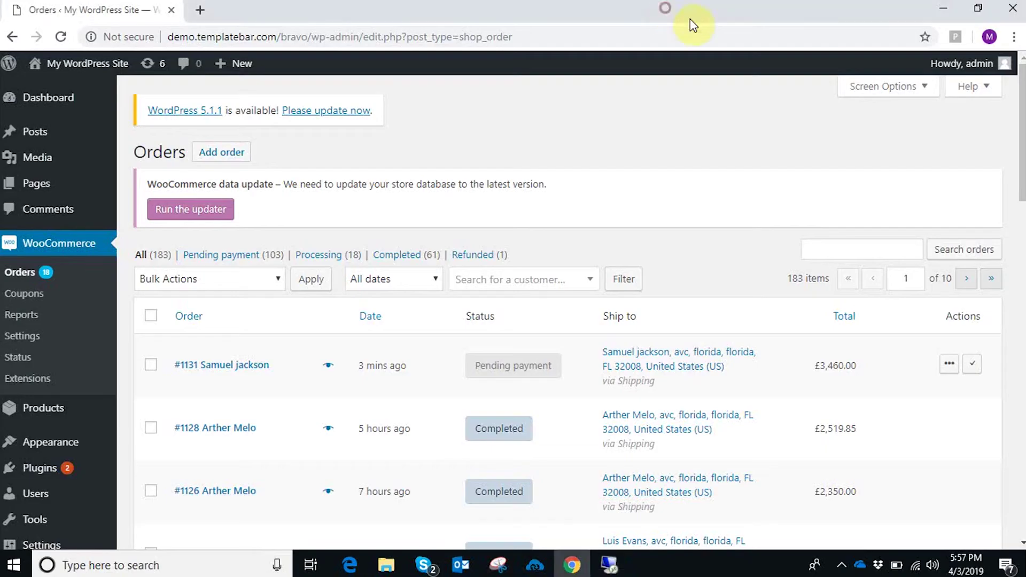
- Reload Orders to see #1131 now Processing, run Invoice Status Add, then reload Orders again
click(60, 36)
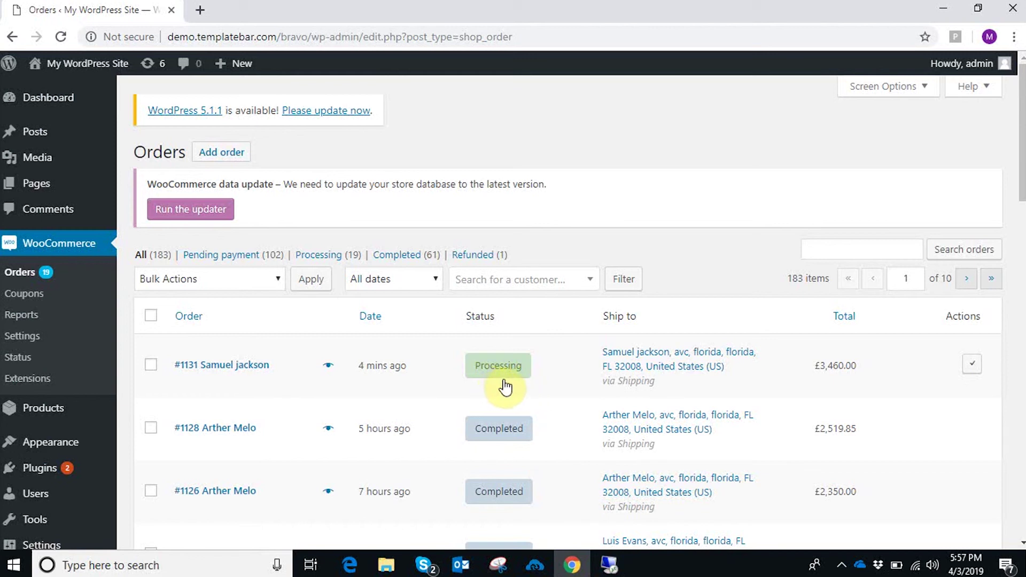
mouse_move(506, 384)
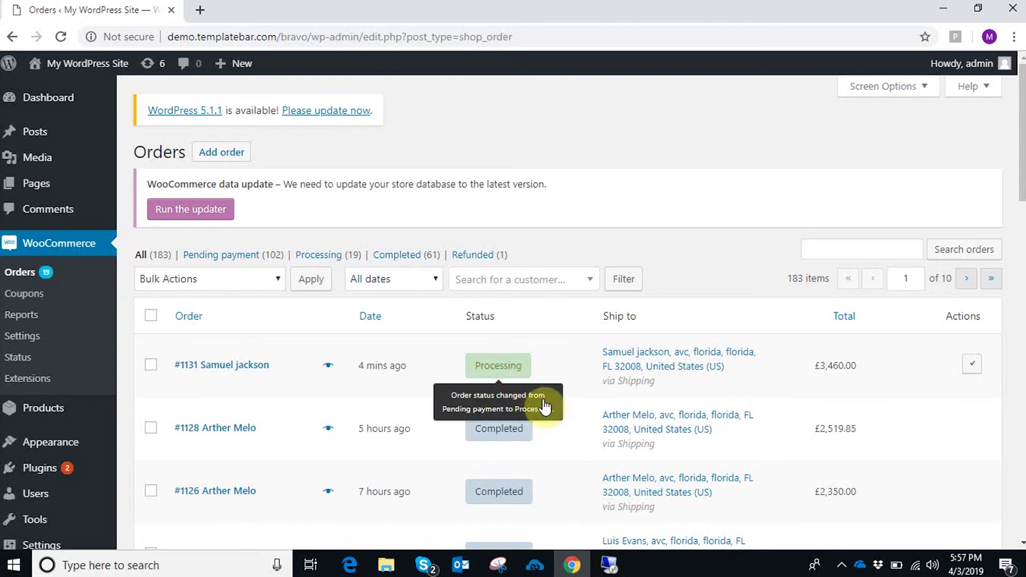
click(621, 560)
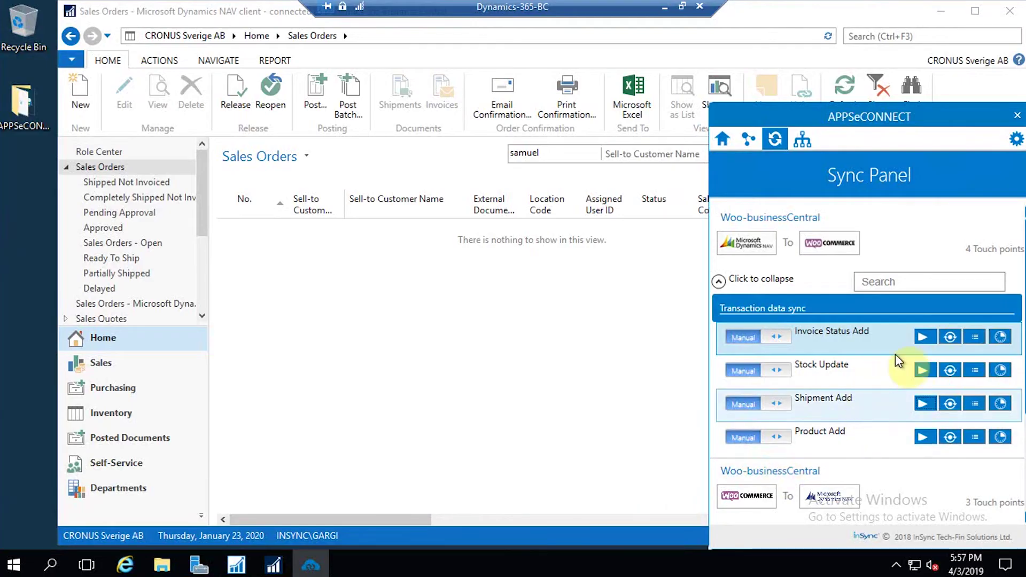
click(923, 338)
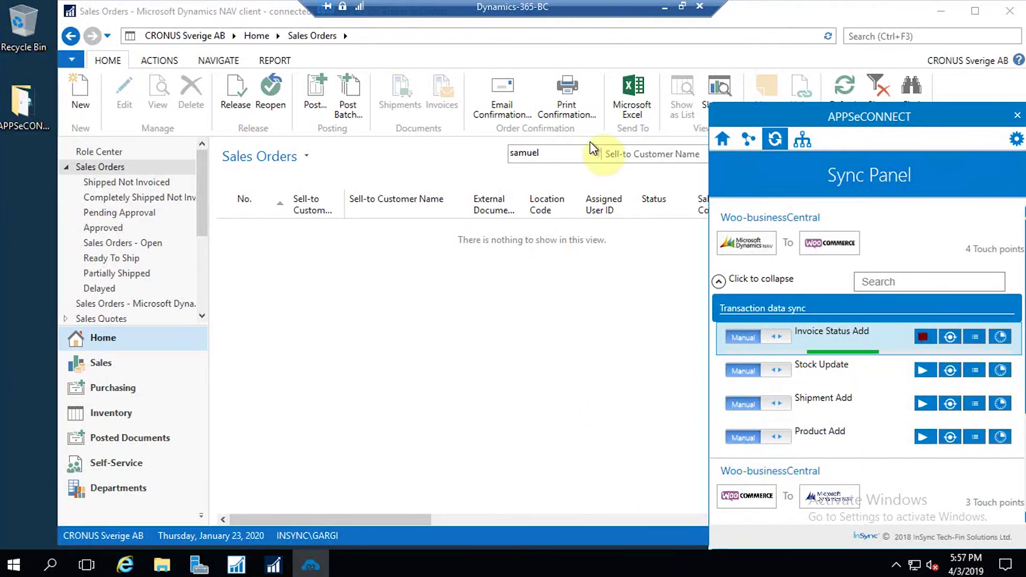
click(665, 7)
click(60, 38)
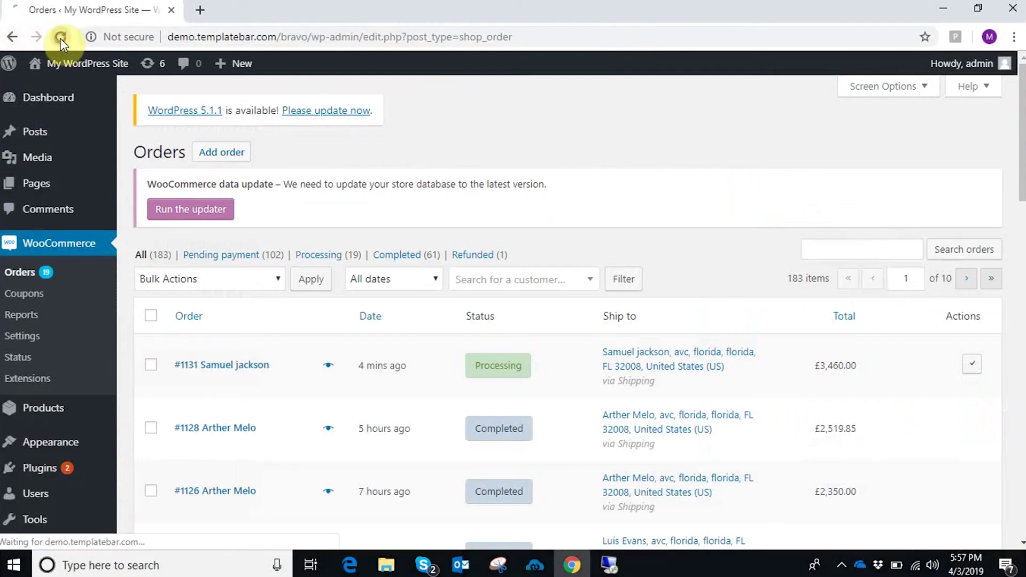